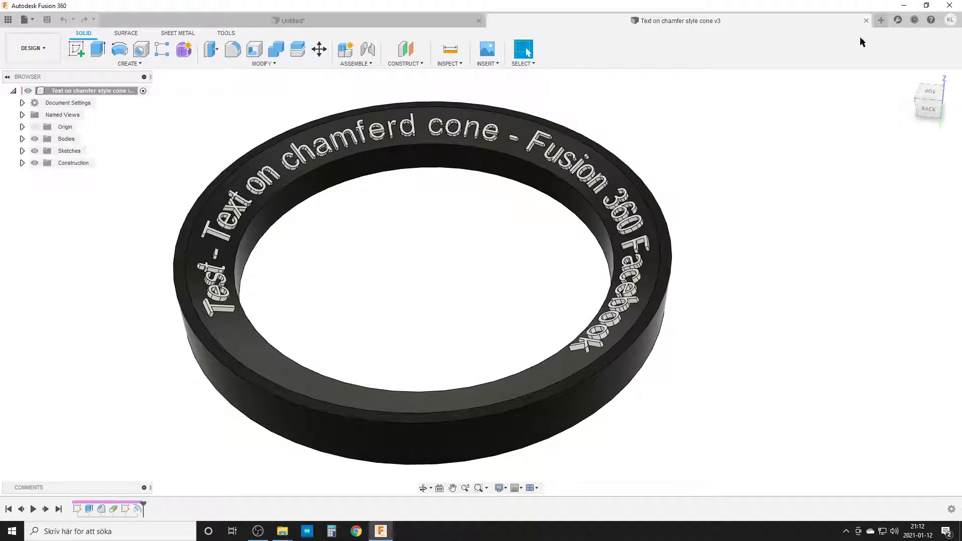
Close the finished example design "Text on chamfer style cone v3" and return to the untitled ring.
{"action": "left_click", "coordinate": [866, 21]}
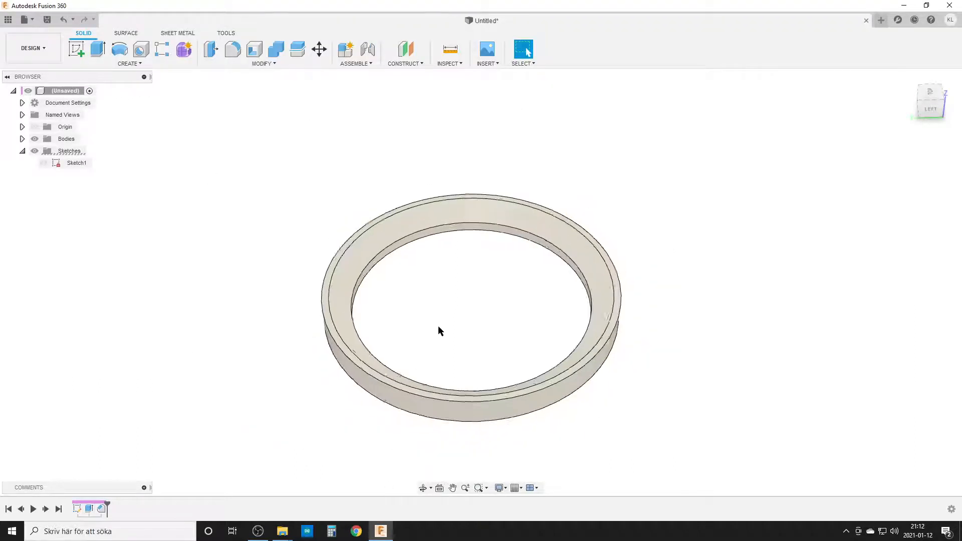
{"action": "middle_click_drag", "start_coordinate": [439, 331], "coordinate": [714, 333], "text": "shift"}
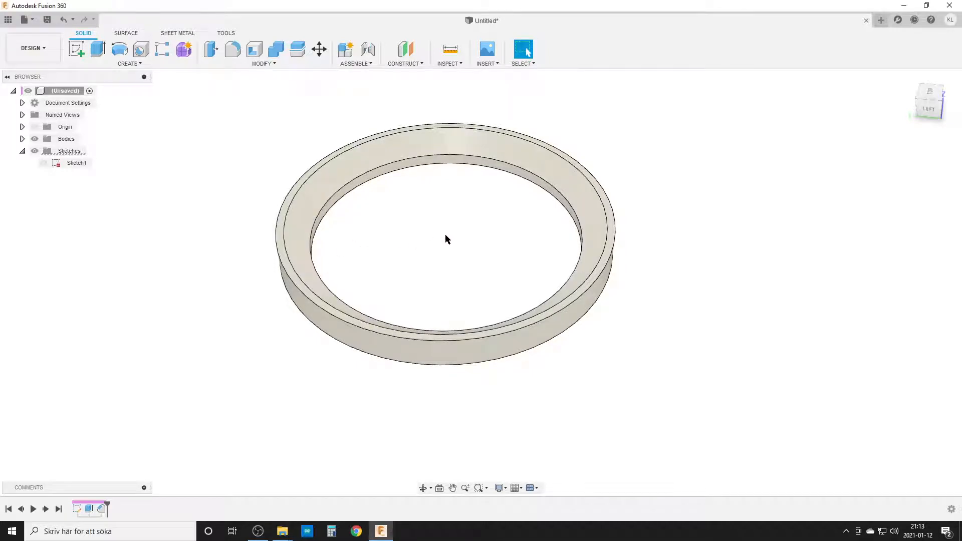
Create a construction plane tangent to the ring's inner chamfered face at an angle of 0 deg.
{"action": "left_click", "coordinate": [419, 64]}
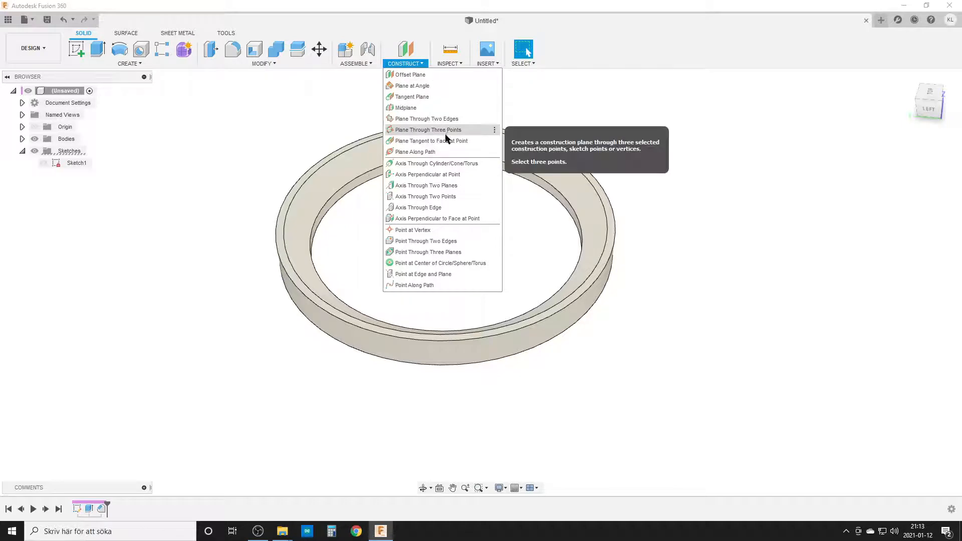
{"action": "left_click", "coordinate": [417, 96]}
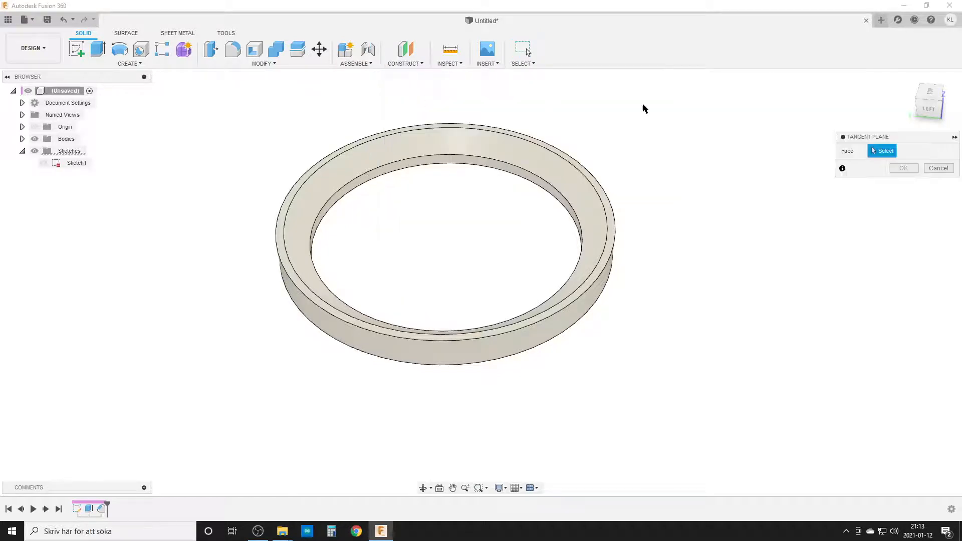
{"action": "middle_click_drag", "start_coordinate": [423, 226], "coordinate": [425, 245]}
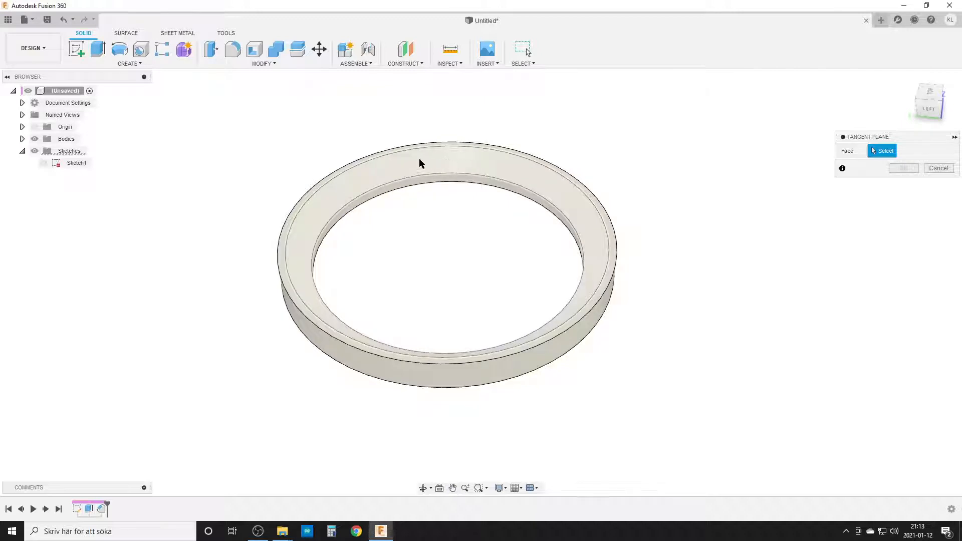
{"action": "left_click", "coordinate": [459, 163]}
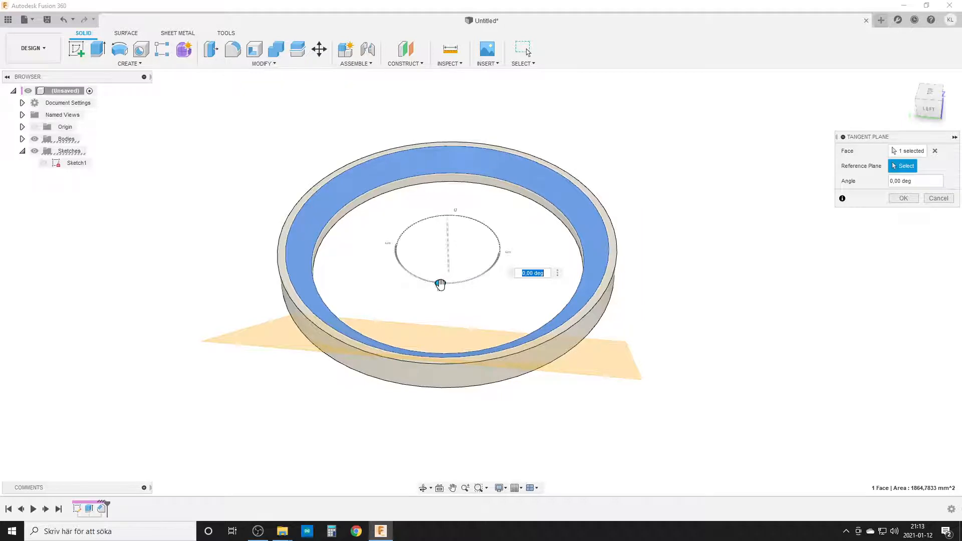
{"action": "left_click_drag", "start_coordinate": [441, 281], "coordinate": [539, 281]}
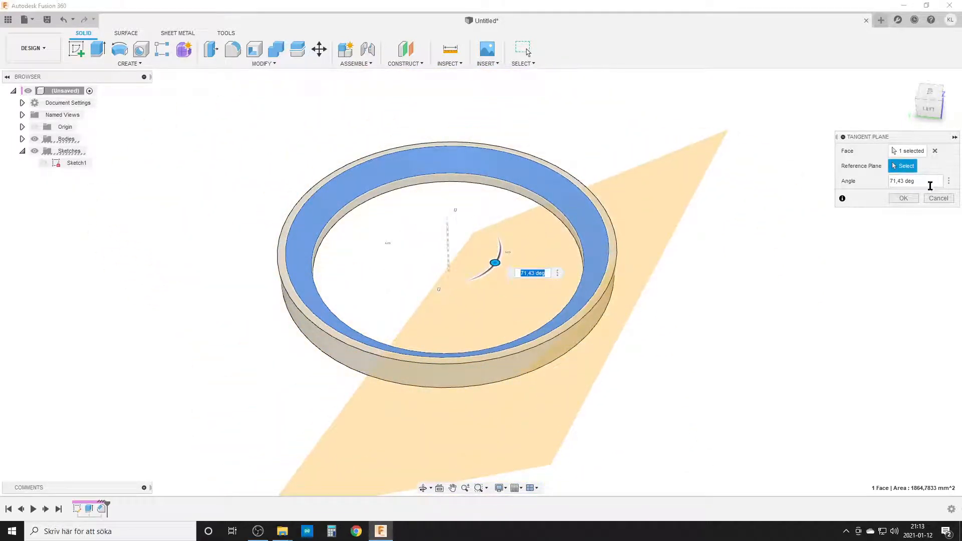
{"action": "left_click_drag", "start_coordinate": [931, 182], "coordinate": [862, 189]}
{"action": "type", "text": "0"}
{"action": "left_click", "coordinate": [914, 200]}
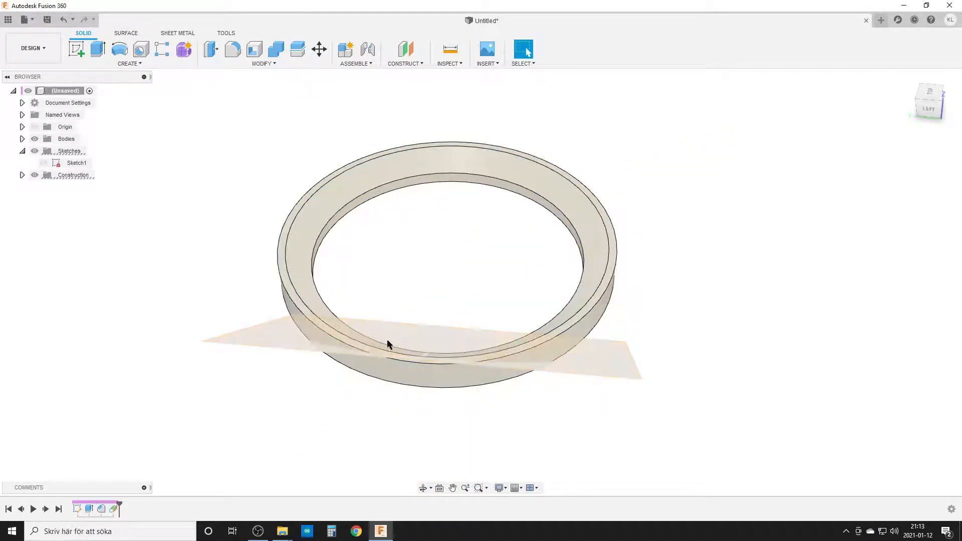
Start a new sketch on the tangent construction plane.
{"action": "mouse_move", "coordinate": [432, 400]}
{"action": "middle_mouse_down", "text": "shift"}
{"action": "mouse_move", "coordinate": [408, 391]}
{"action": "mouse_move", "coordinate": [558, 356]}
{"action": "mouse_move", "coordinate": [554, 387]}
{"action": "middle_mouse_up", "text": "shift"}
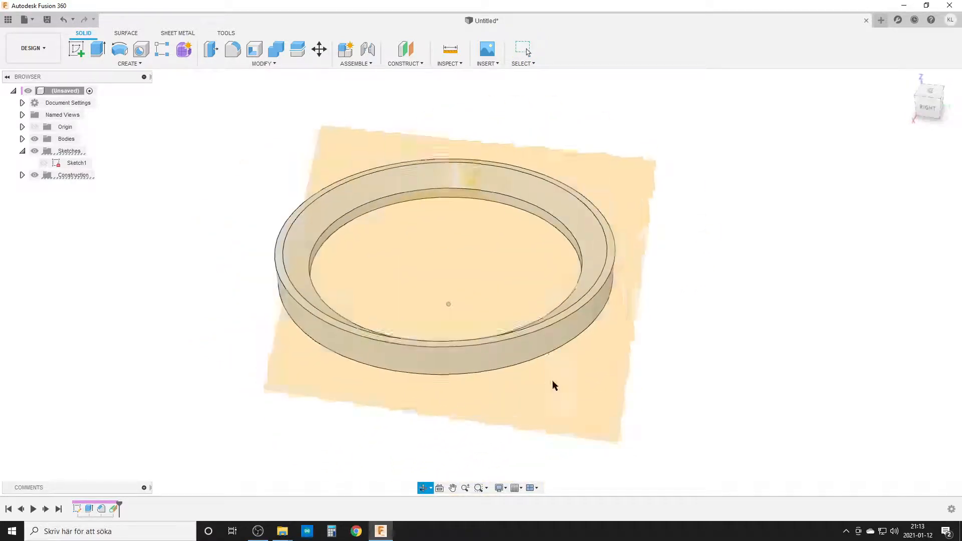
{"action": "left_click", "coordinate": [69, 53]}
{"action": "left_click", "coordinate": [624, 181]}
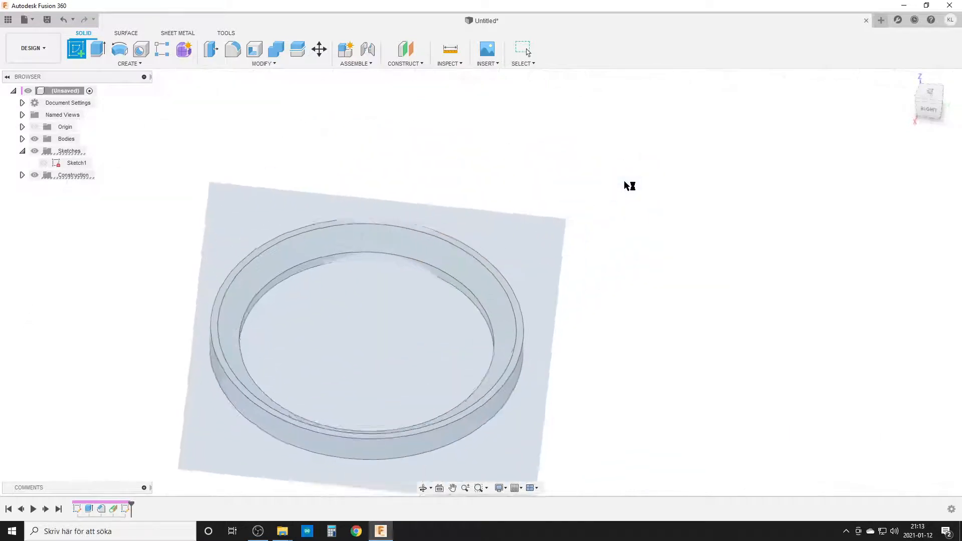
Project the chamfer's larger circular edge into the sketch with the projection link kept on.
{"action": "middle_click_drag", "start_coordinate": [442, 284], "coordinate": [527, 260]}
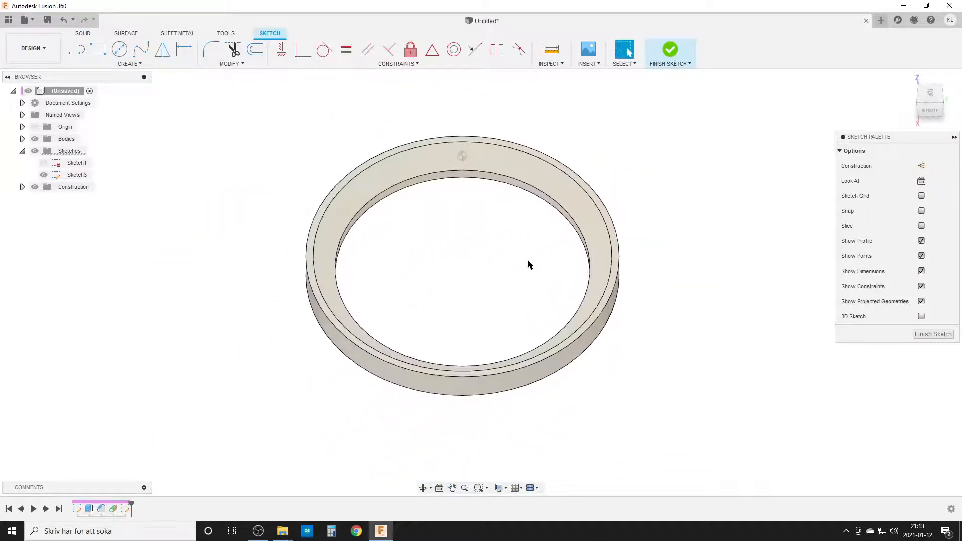
{"action": "key", "text": "p"}
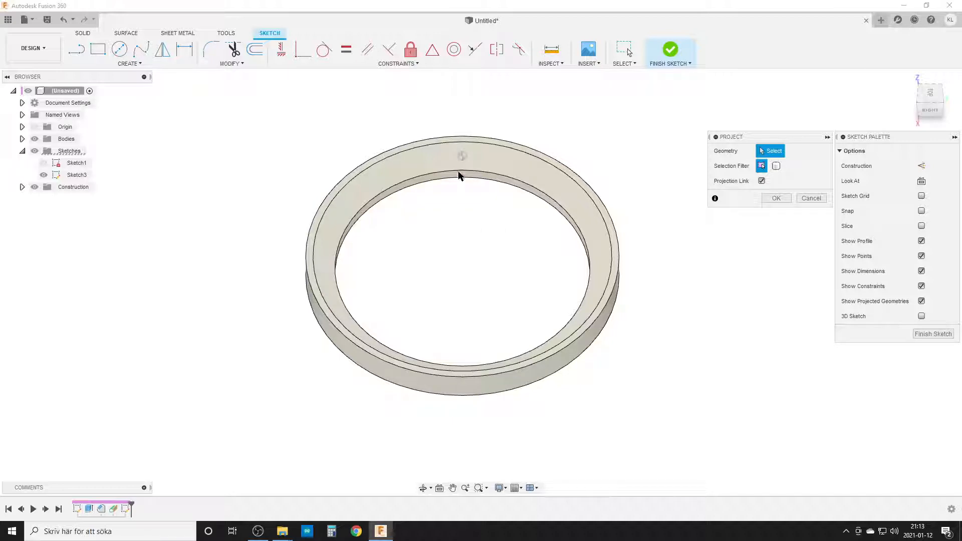
{"action": "left_click", "coordinate": [497, 150]}
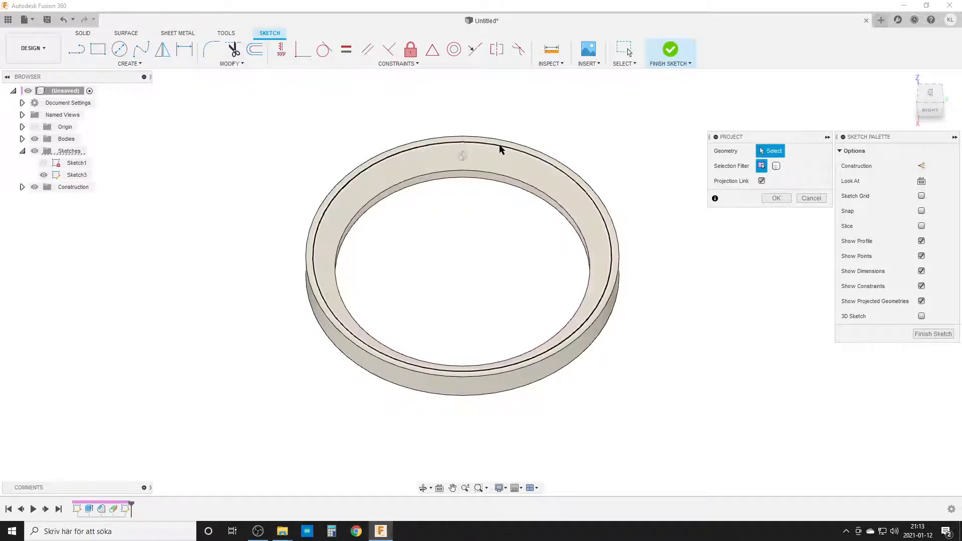
{"action": "left_click", "coordinate": [500, 149]}
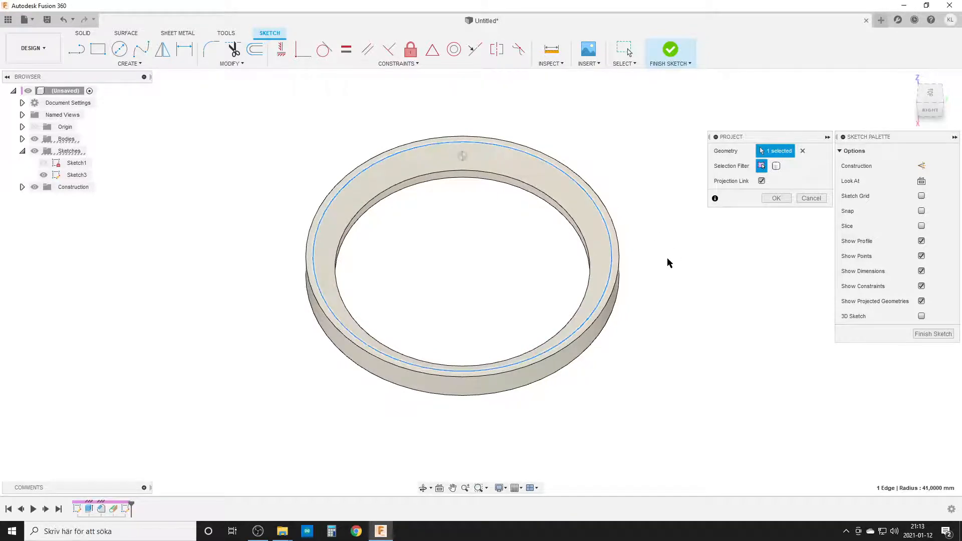
{"action": "left_click", "coordinate": [776, 199]}
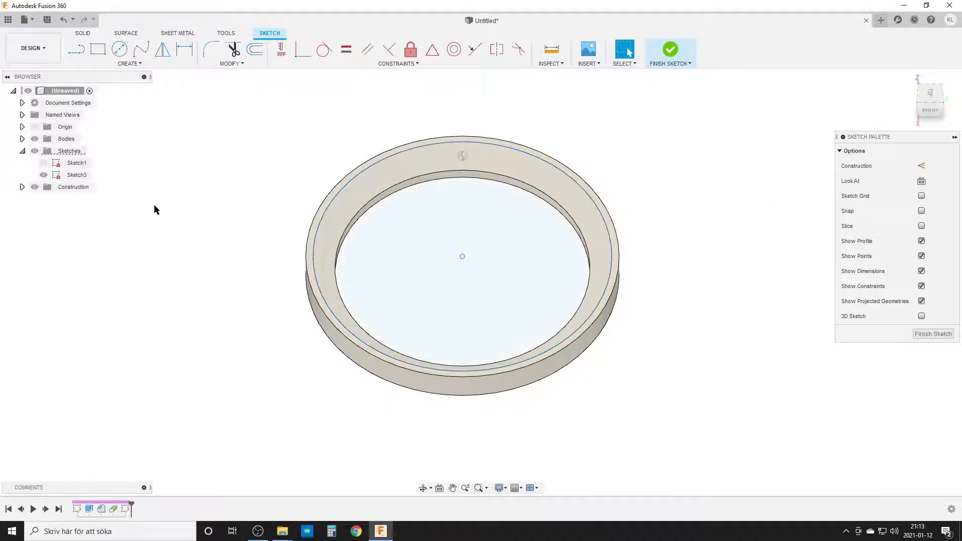
Hide the bodies and sketch a horizontal line across the projected circle, from edge to edge slightly above its centre.
{"action": "left_click", "coordinate": [34, 139]}
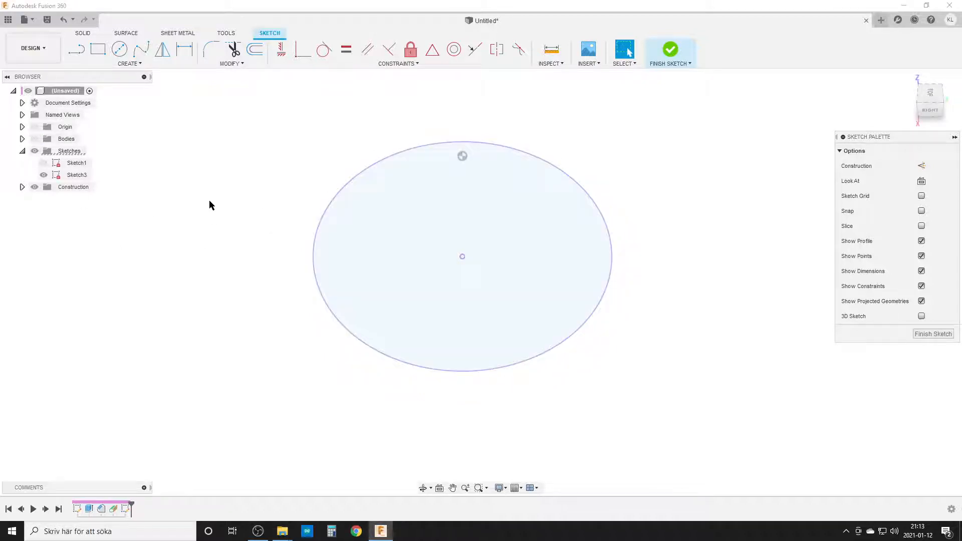
{"action": "key", "text": "l"}
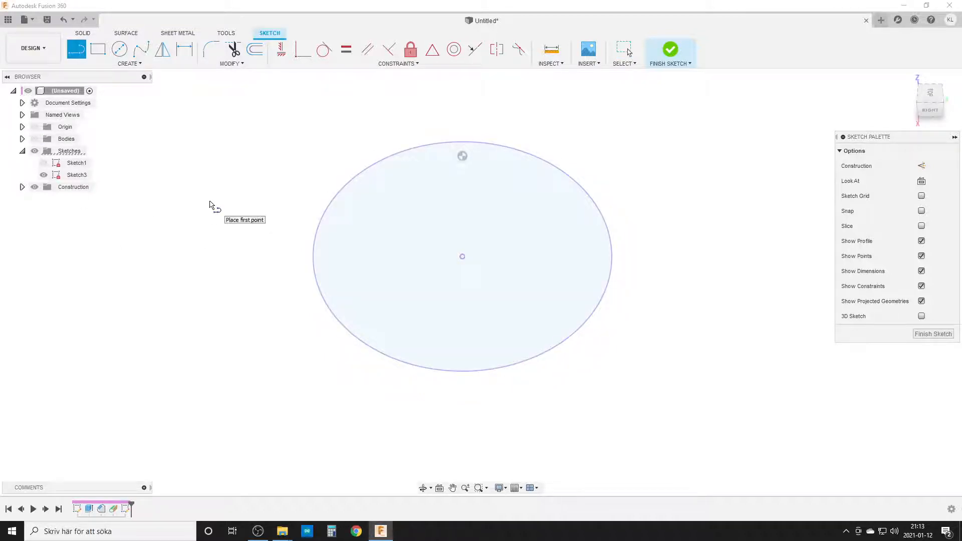
{"action": "left_click", "coordinate": [314, 235]}
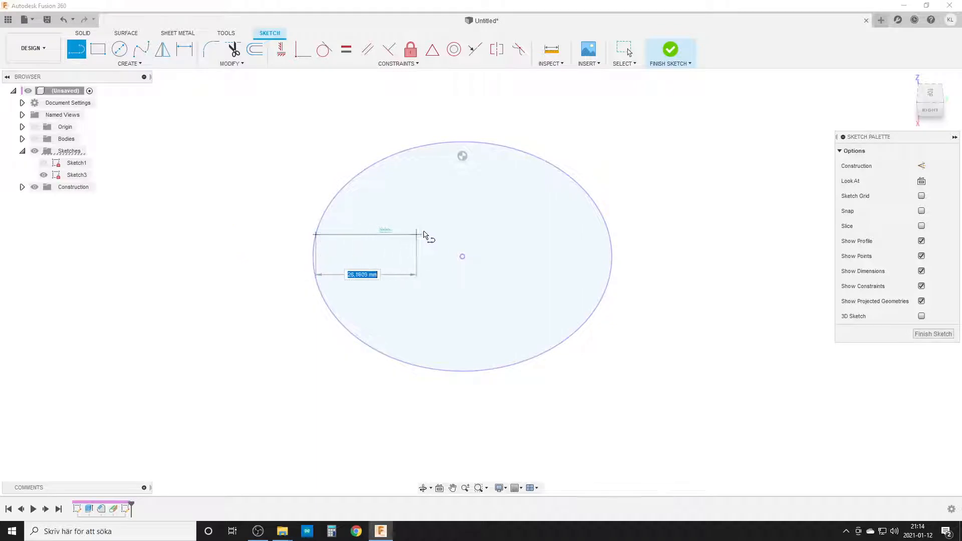
{"action": "double_click", "coordinate": [609, 235]}
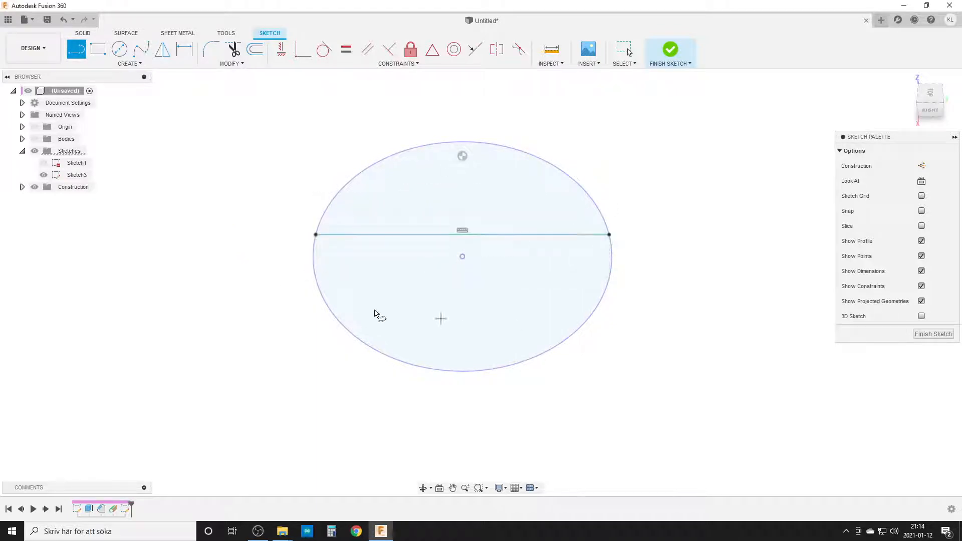
Add a coincident constraint between the horizontal line and the projected circle's centre point.
{"action": "left_click", "coordinate": [303, 49]}
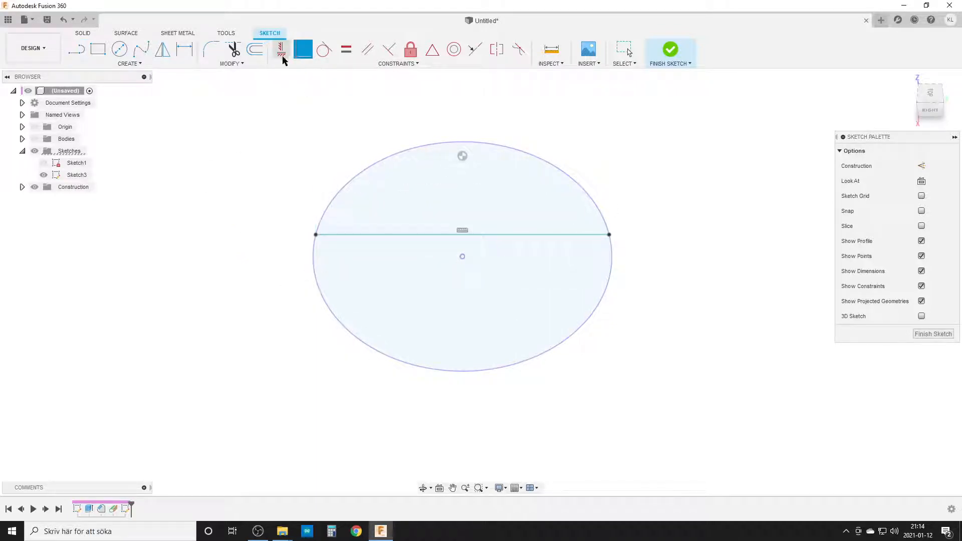
{"action": "left_click", "coordinate": [512, 236]}
{"action": "left_click", "coordinate": [462, 257]}
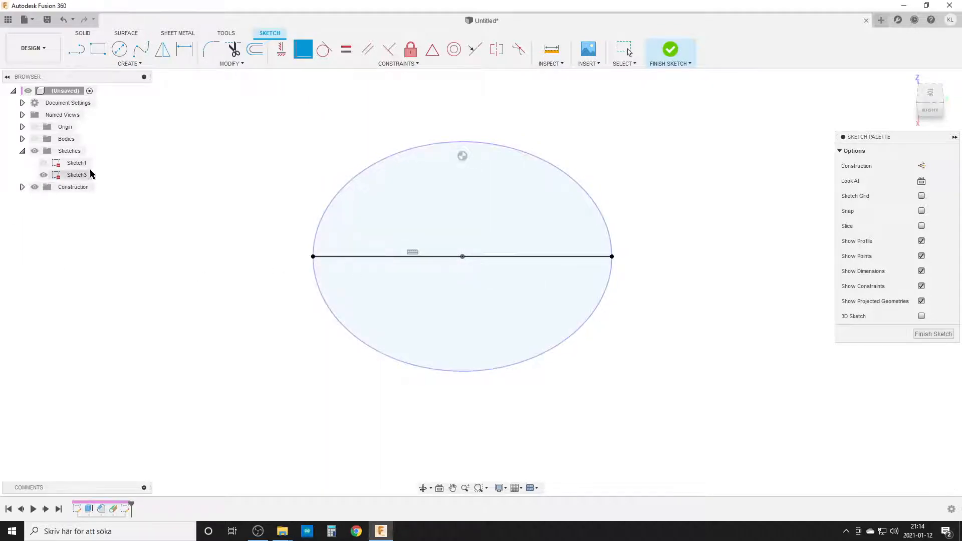
{"action": "key", "text": "Escape"}
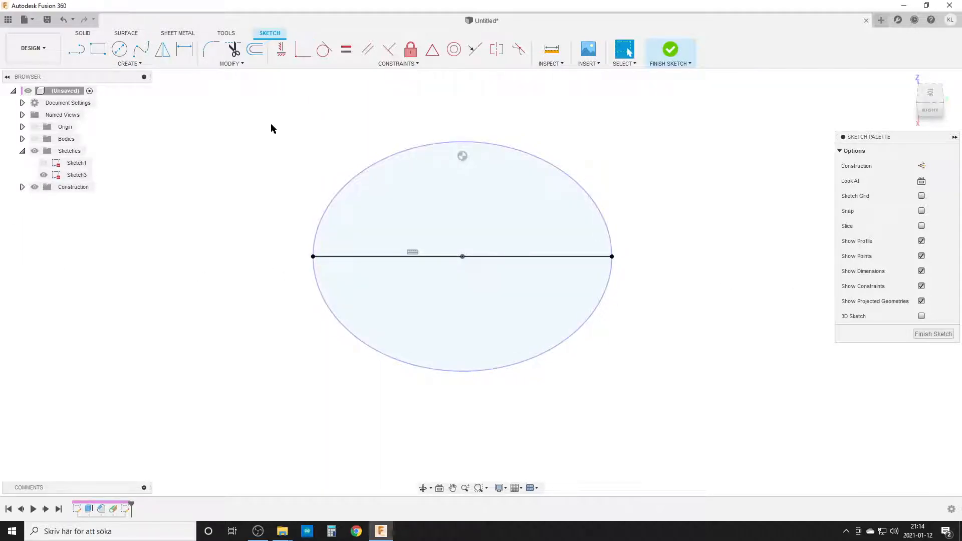
Convert the projected circle and its centre line to construction geometry.
{"action": "mouse_move", "coordinate": [266, 113]}
{"action": "left_mouse_down"}
{"action": "mouse_move", "coordinate": [520, 307]}
{"action": "mouse_move", "coordinate": [650, 422]}
{"action": "left_mouse_up"}
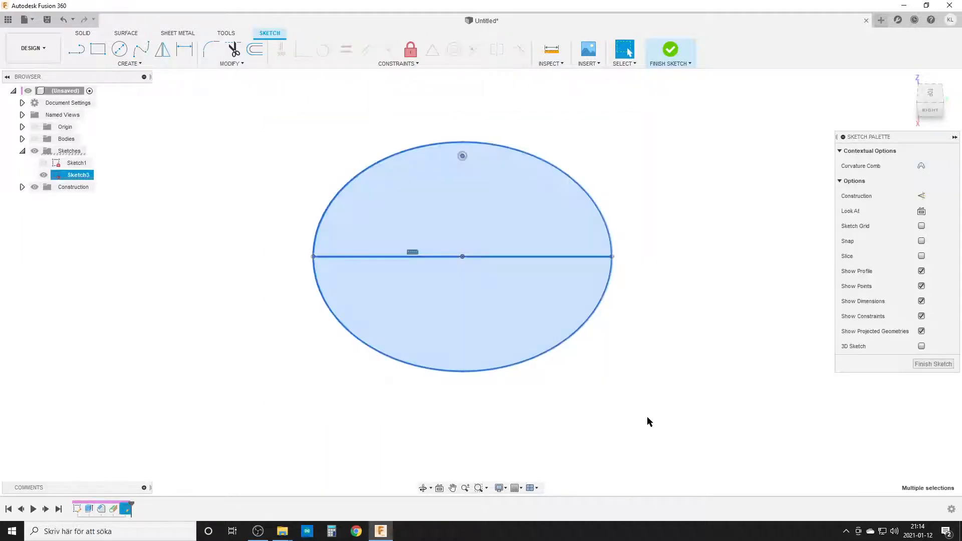
{"action": "left_click", "coordinate": [917, 196]}
{"action": "left_click", "coordinate": [719, 364]}
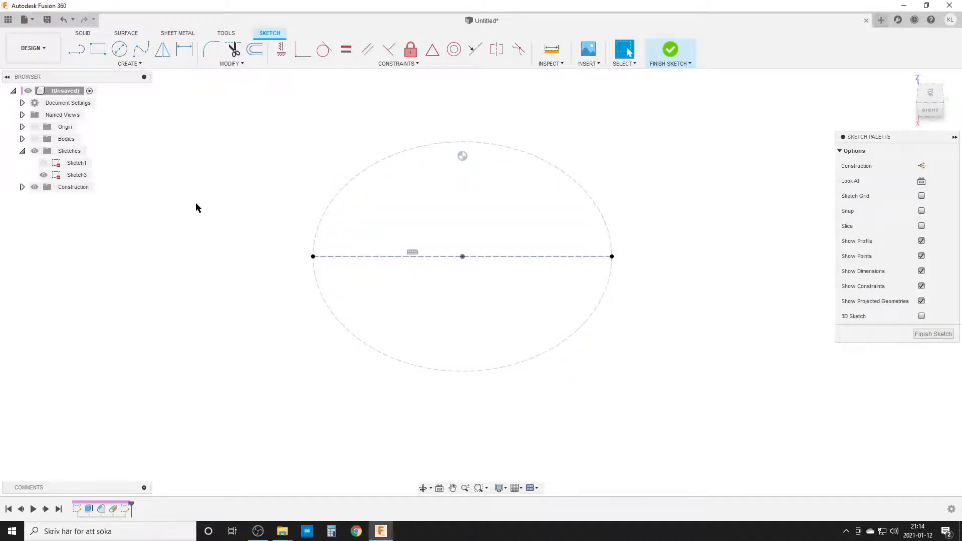
Show the bodies again and project the chamfer's smaller circular edge into the sketch.
{"action": "left_click", "coordinate": [34, 139]}
{"action": "key", "text": "p"}
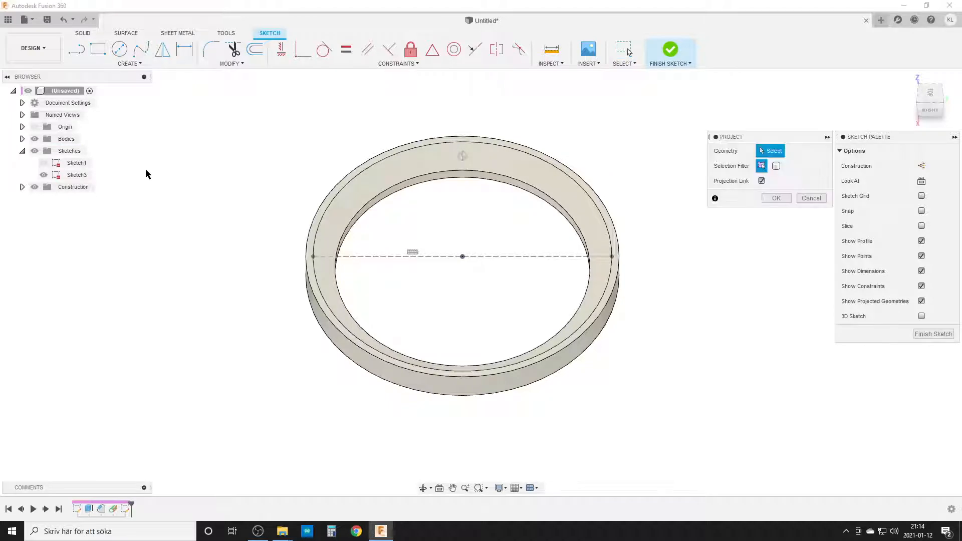
{"action": "left_click", "coordinate": [504, 180]}
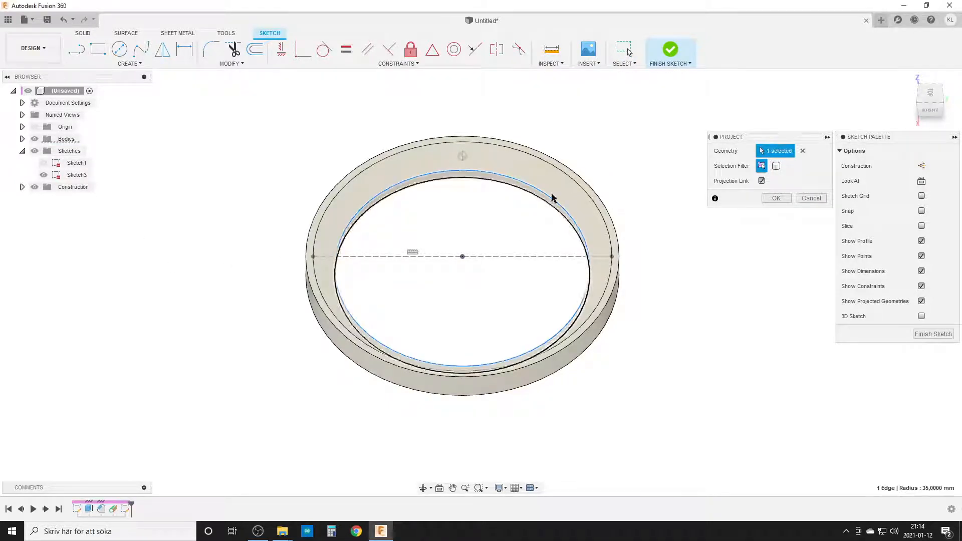
{"action": "left_click", "coordinate": [776, 200]}
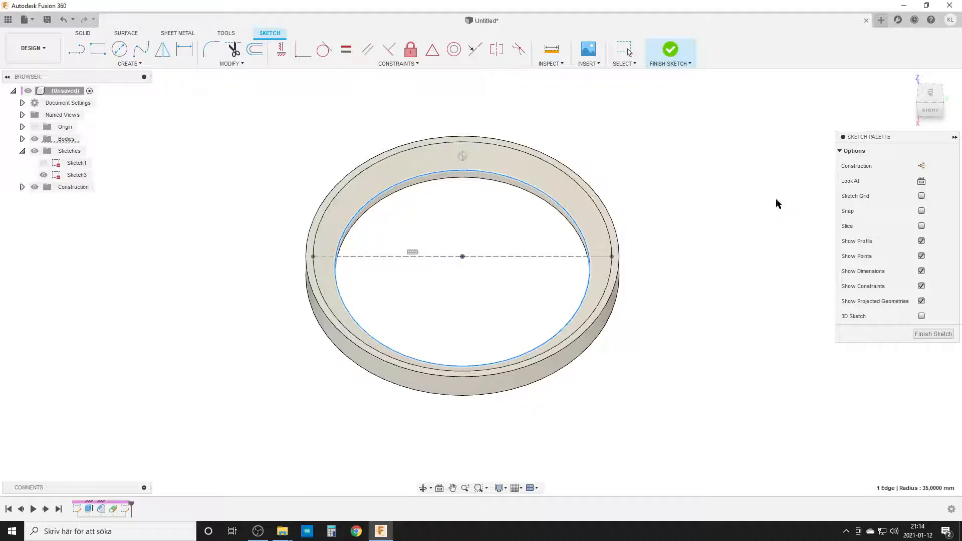
Hide the bodies and sketch a line about 68 mm long across the smaller circle below its centre, parallel to the first line.
{"action": "left_click", "coordinate": [34, 139]}
{"action": "key", "text": "l"}
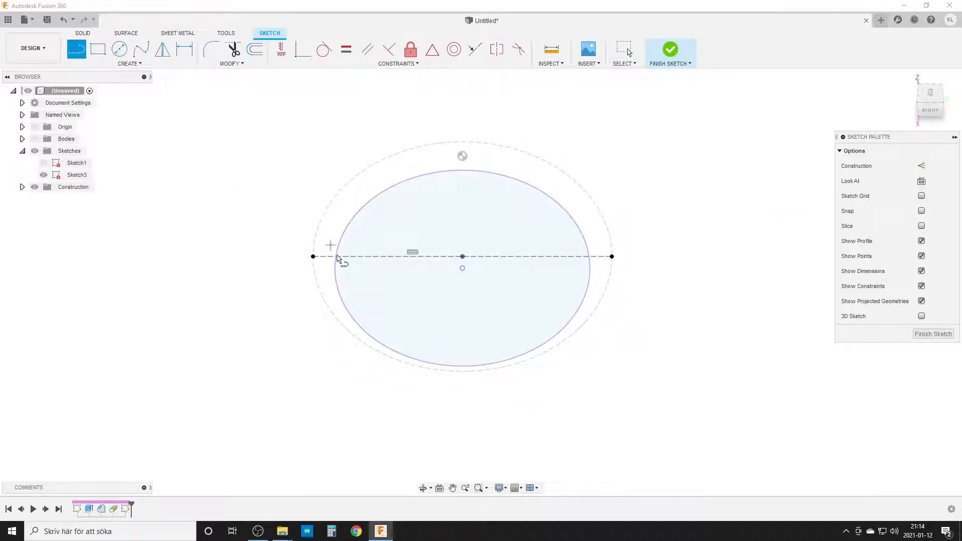
{"action": "left_click", "coordinate": [338, 289]}
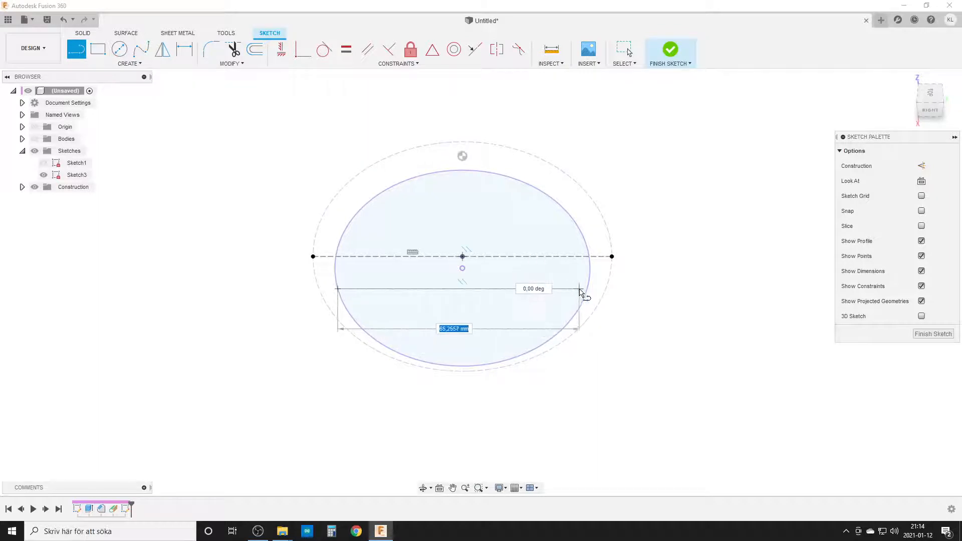
{"action": "left_click", "coordinate": [587, 289]}
{"action": "key", "text": "Escape"}
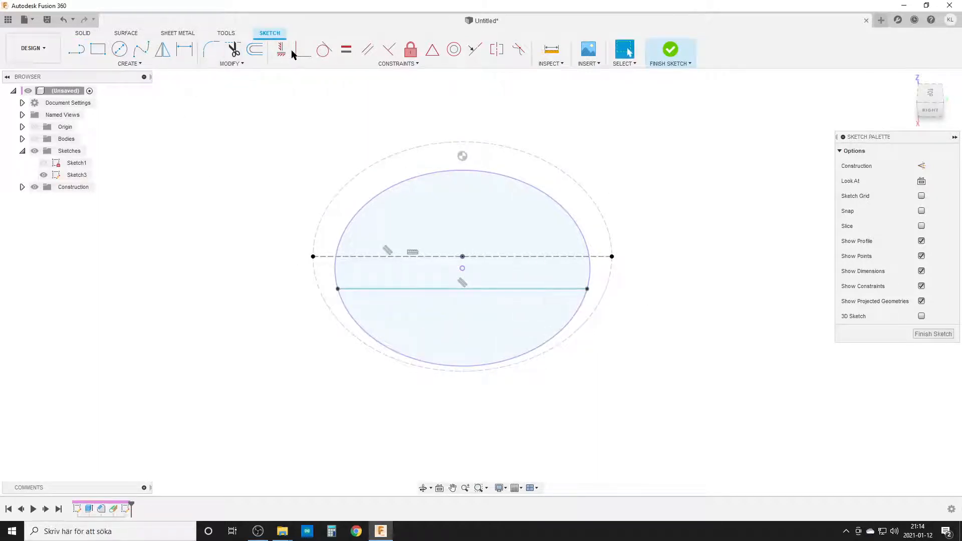
Make the second line coincident with the smaller projected circle's centre point.
{"action": "left_click", "coordinate": [435, 289]}
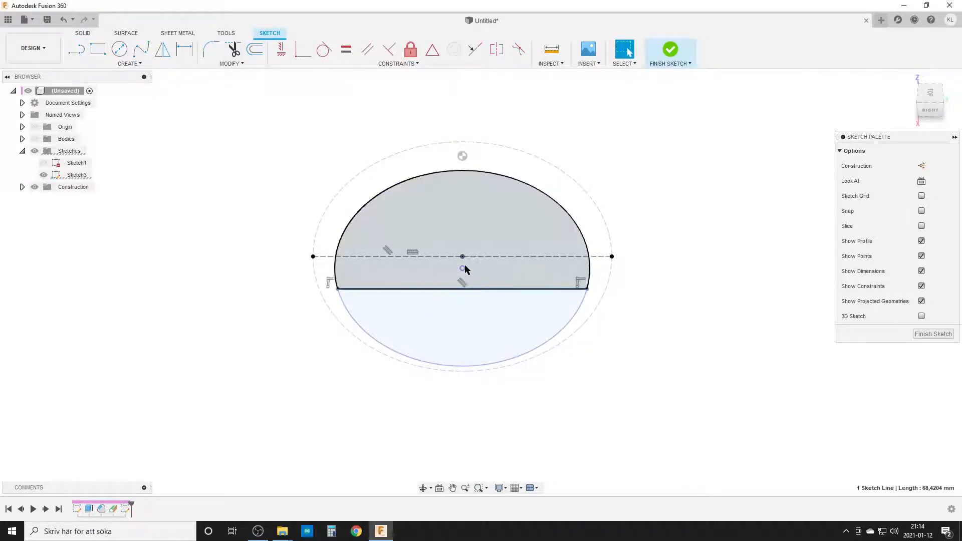
{"action": "left_click", "coordinate": [462, 270]}
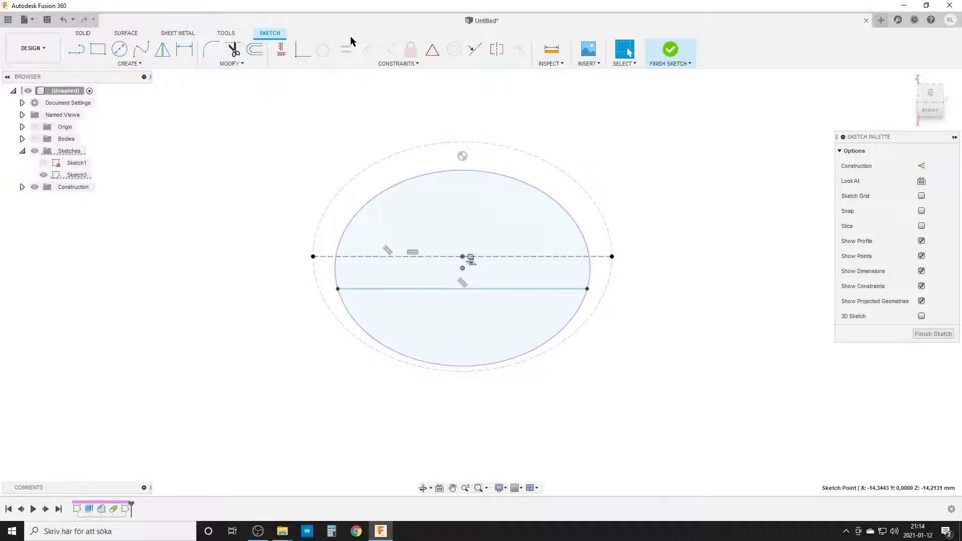
{"action": "key", "text": "Escape"}
{"action": "left_click", "coordinate": [302, 48]}
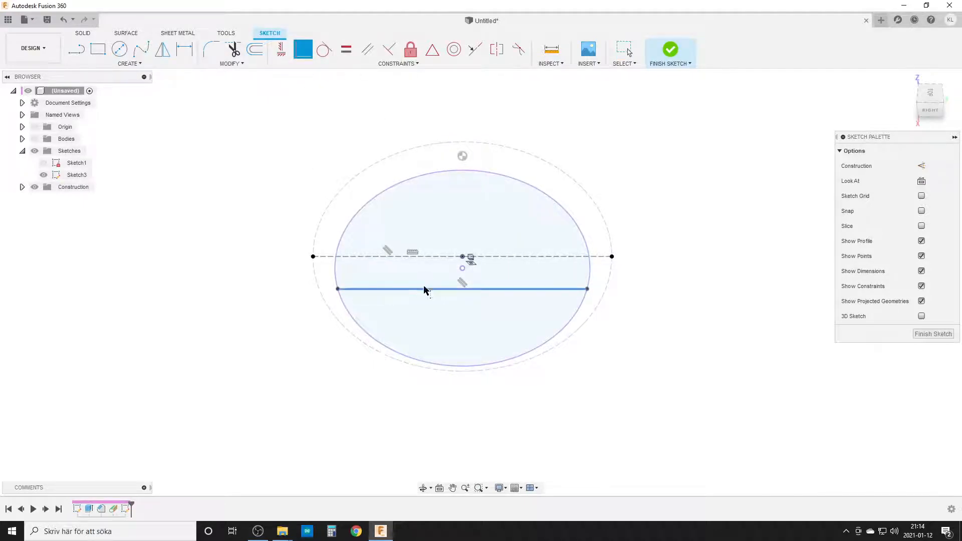
{"action": "left_click", "coordinate": [463, 269]}
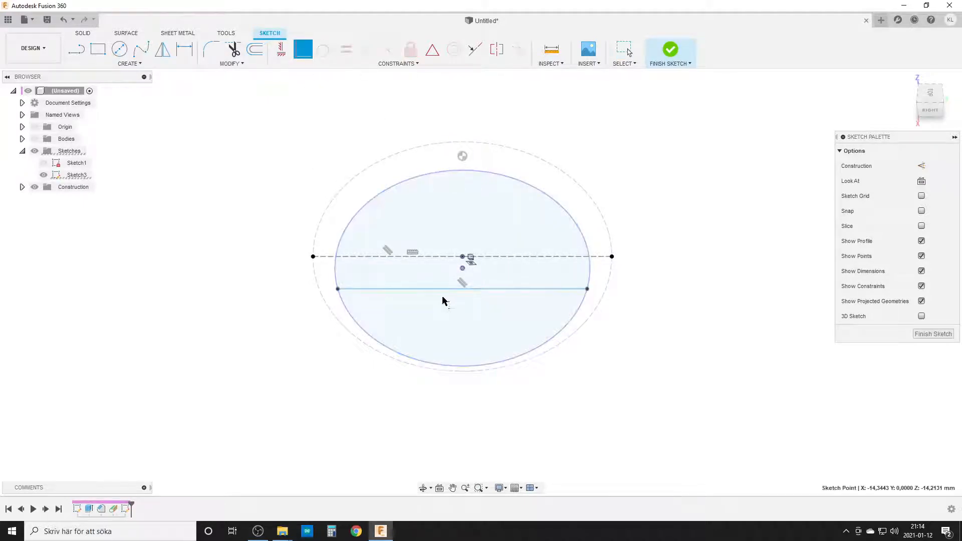
{"action": "left_click", "coordinate": [434, 290]}
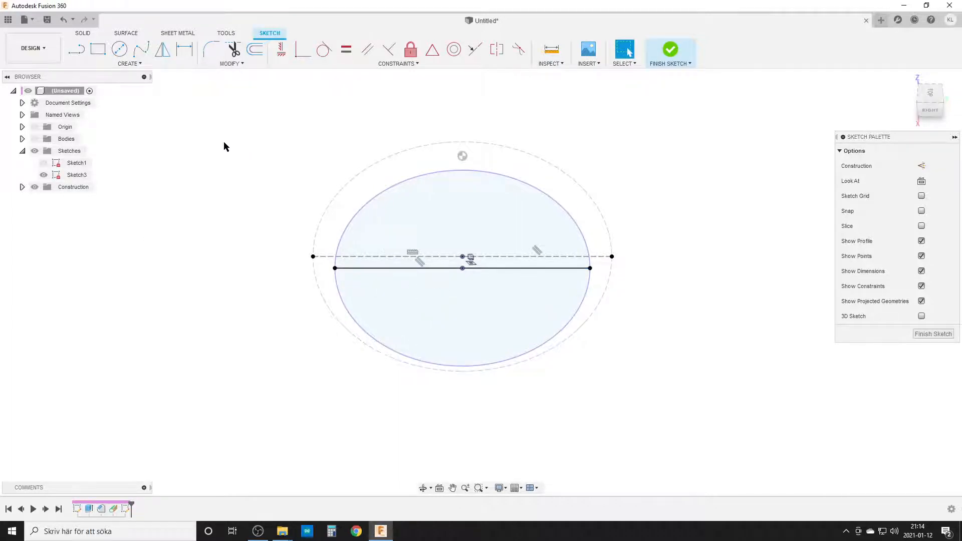
Convert all of the sketch's curves and lines to construction geometry.
{"action": "mouse_move", "coordinate": [256, 121]}
{"action": "left_mouse_down"}
{"action": "mouse_move", "coordinate": [621, 347]}
{"action": "mouse_move", "coordinate": [695, 409]}
{"action": "left_mouse_up"}
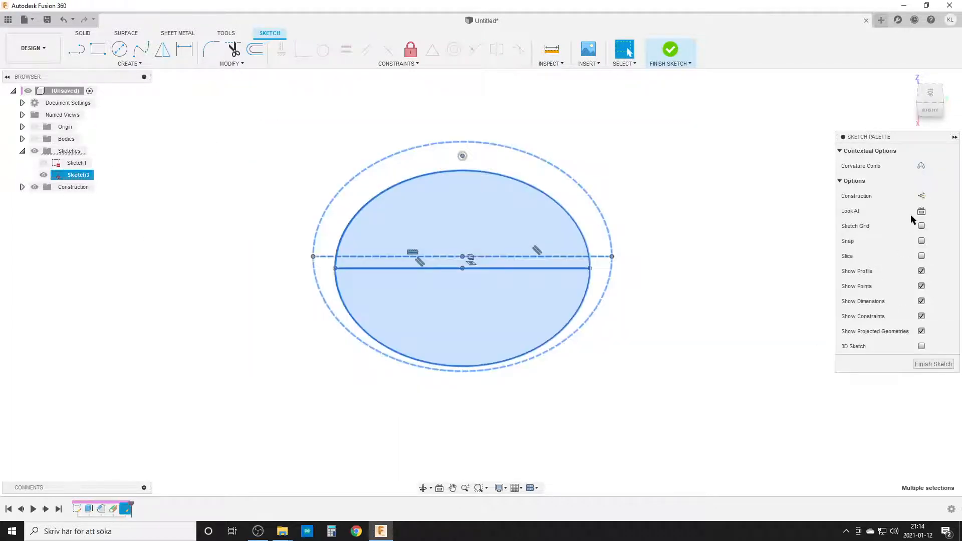
{"action": "left_click", "coordinate": [925, 194]}
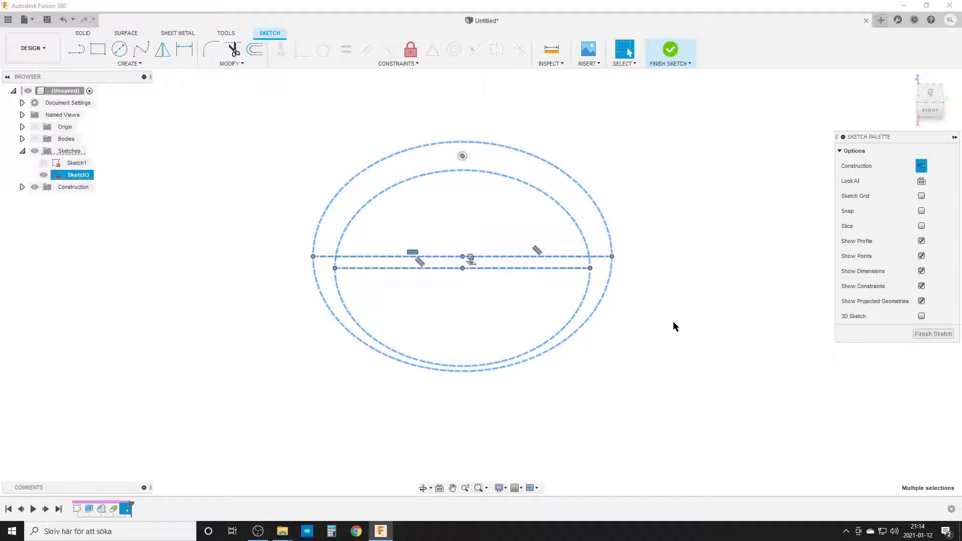
{"action": "left_click", "coordinate": [639, 352]}
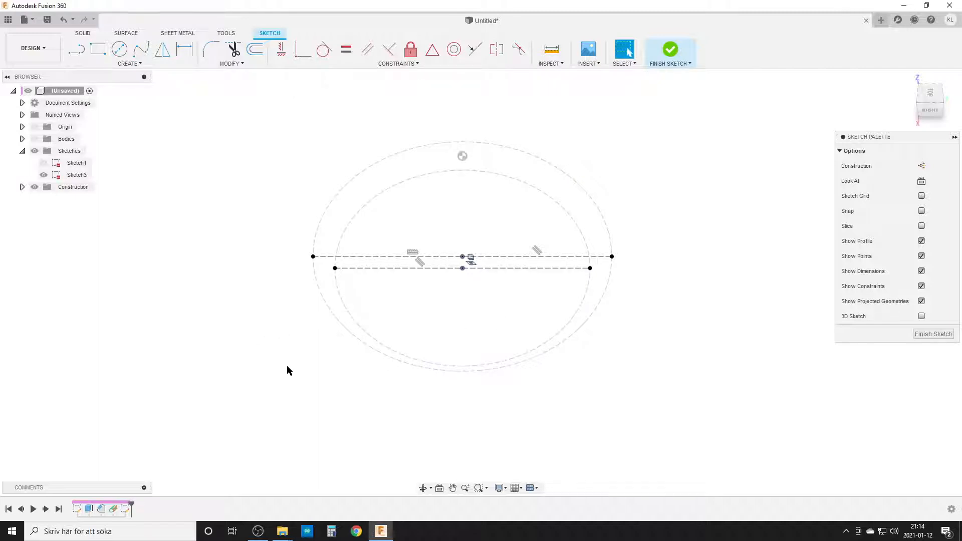
Sketch two connected construction lines, about 56 mm and 66 mm long, from the longer horizontal line's ends to a shared point below the circles.
{"action": "key", "text": "l"}
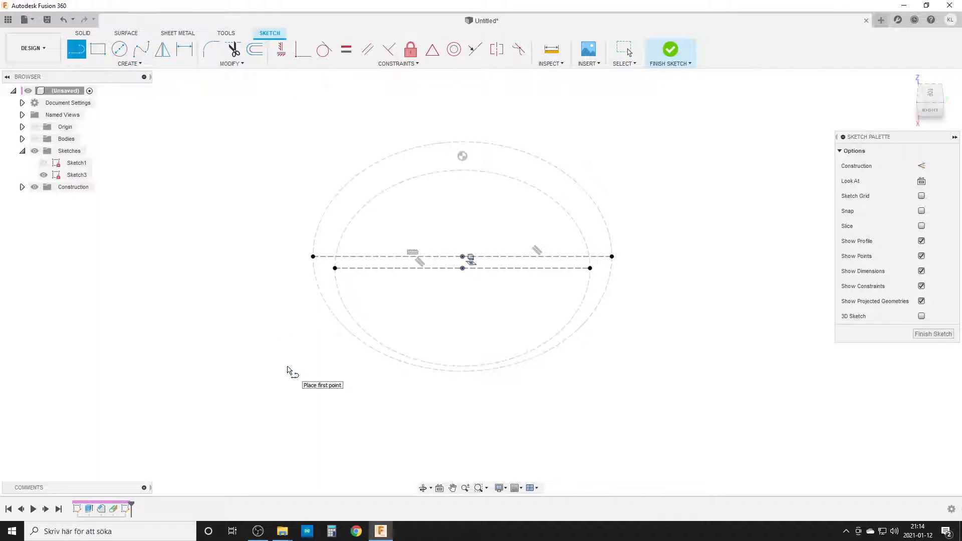
{"action": "left_click", "coordinate": [313, 257]}
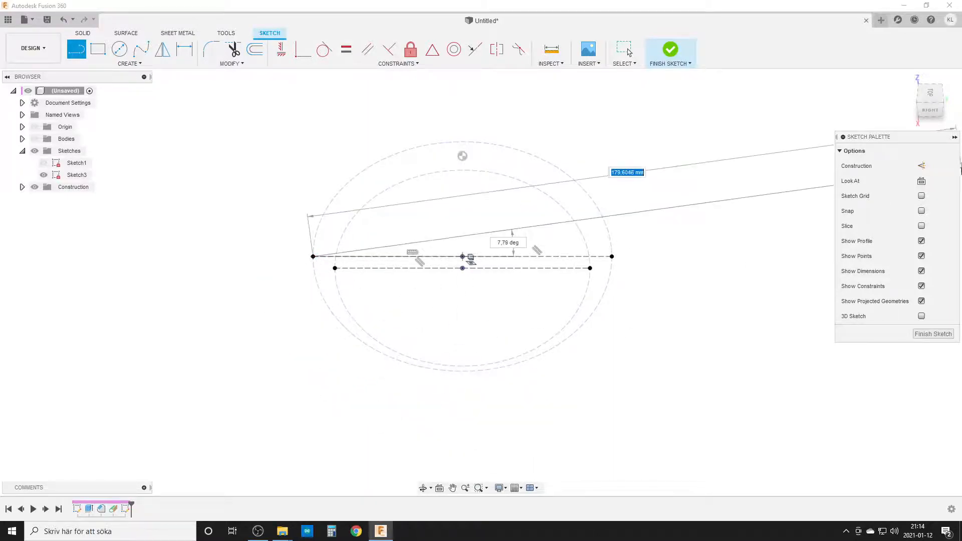
{"action": "left_click", "coordinate": [922, 166]}
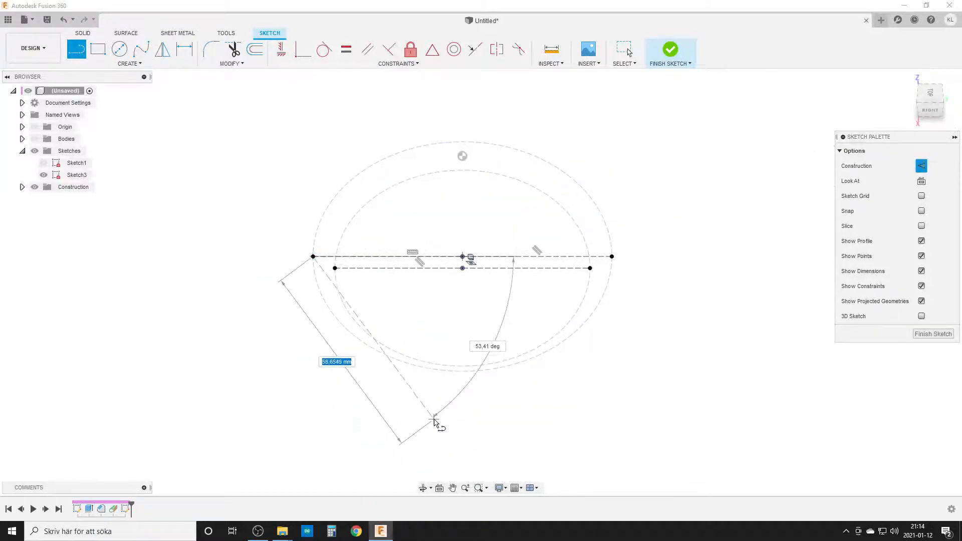
{"action": "left_click", "coordinate": [435, 419]}
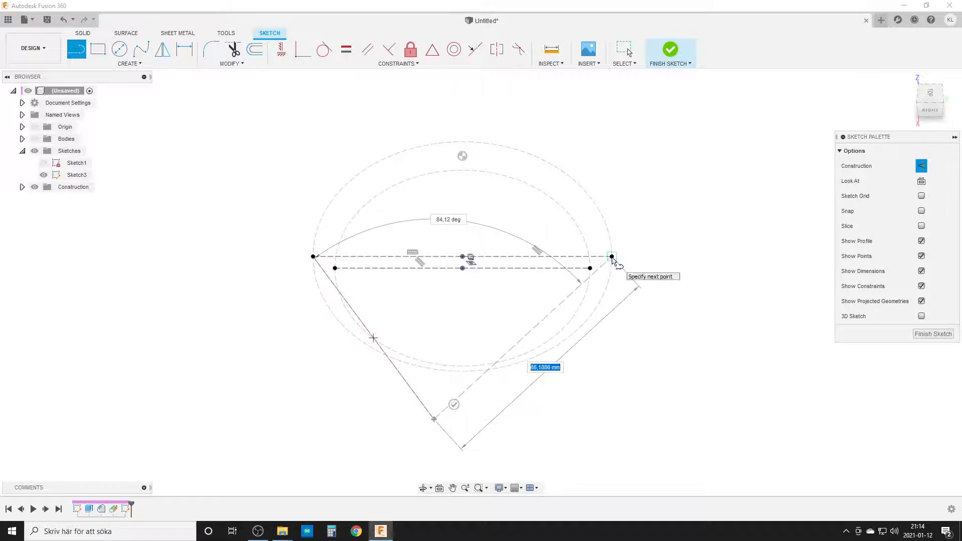
{"action": "left_click", "coordinate": [612, 257]}
Make each sloping line coincident with the nearest endpoint of the shorter horizontal line.
{"action": "left_click", "coordinate": [302, 49]}
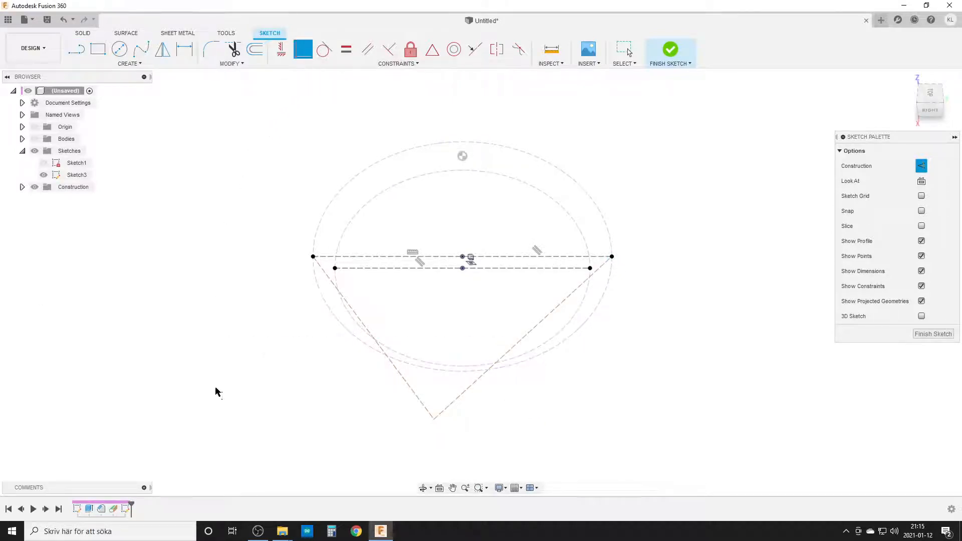
{"action": "left_click", "coordinate": [354, 315]}
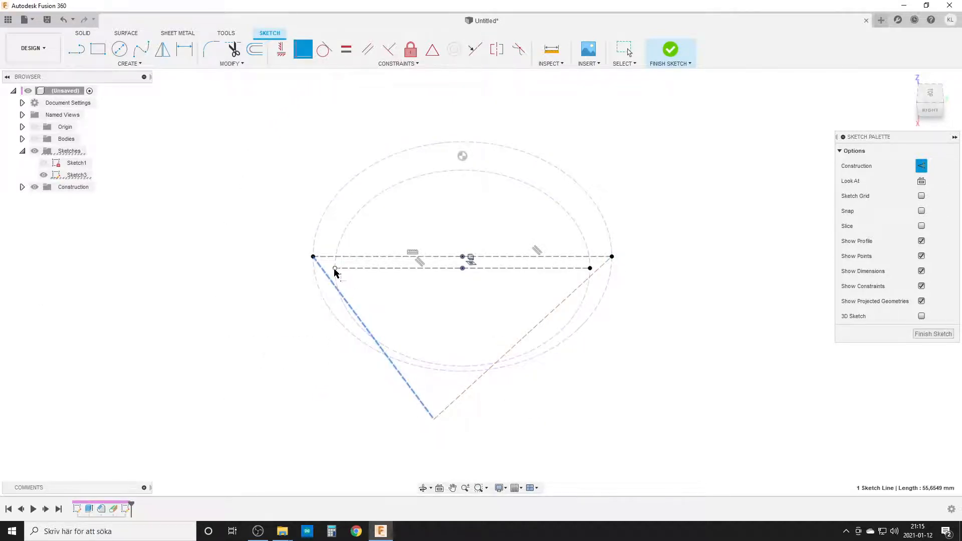
{"action": "left_click", "coordinate": [335, 269]}
{"action": "left_click", "coordinate": [576, 295]}
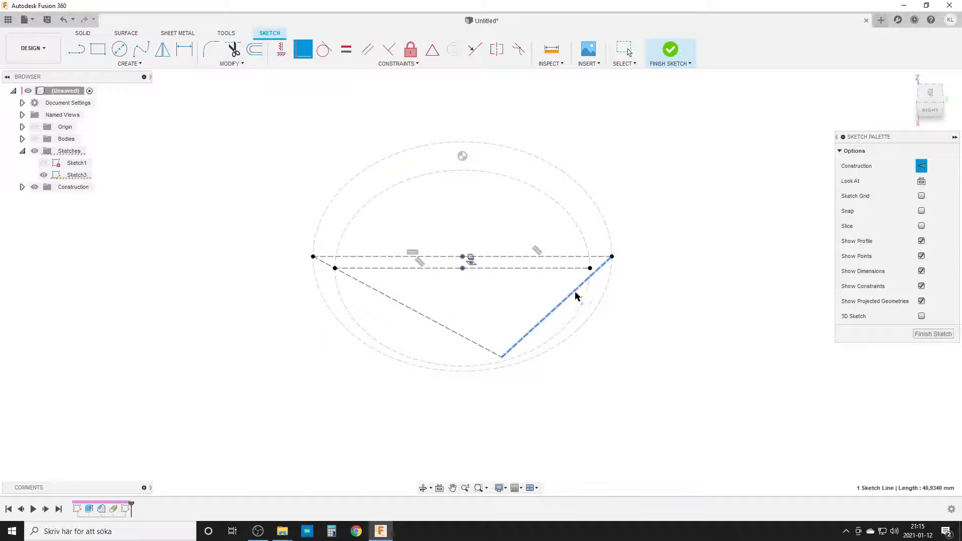
{"action": "left_click", "coordinate": [591, 269]}
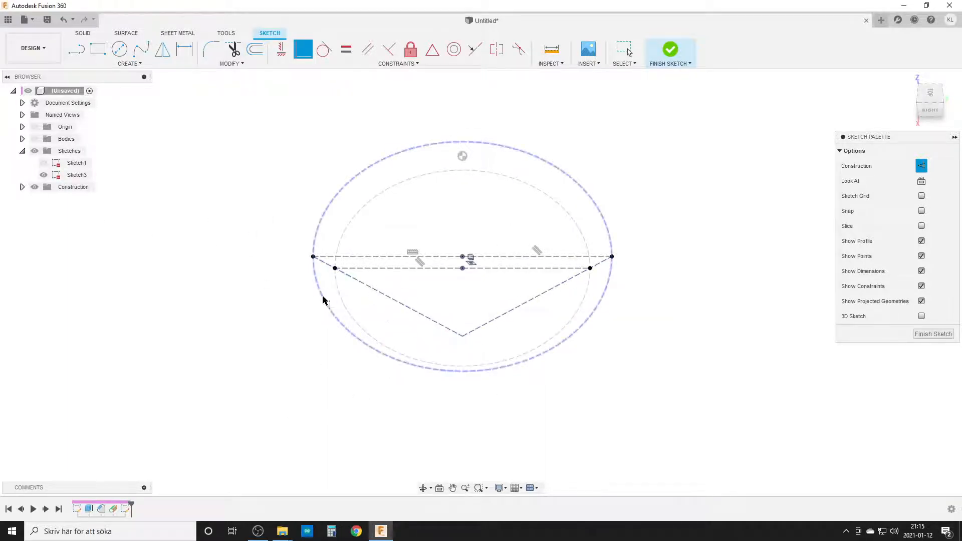
{"action": "key", "text": "Escape"}
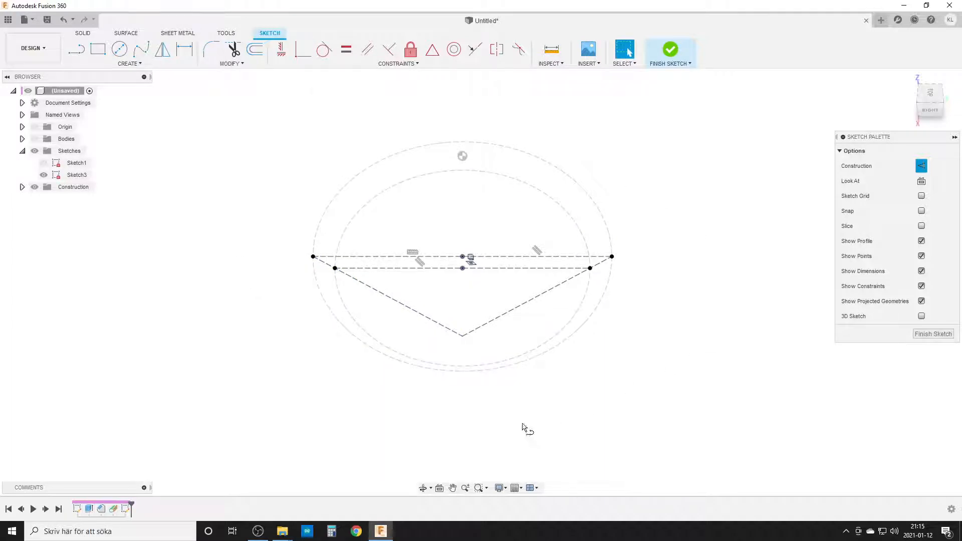
Sketch a vertical construction line from the sloping lines' apex up to the highest point of the larger projected circle.
{"action": "key", "text": "l"}
{"action": "left_click", "coordinate": [462, 336]}
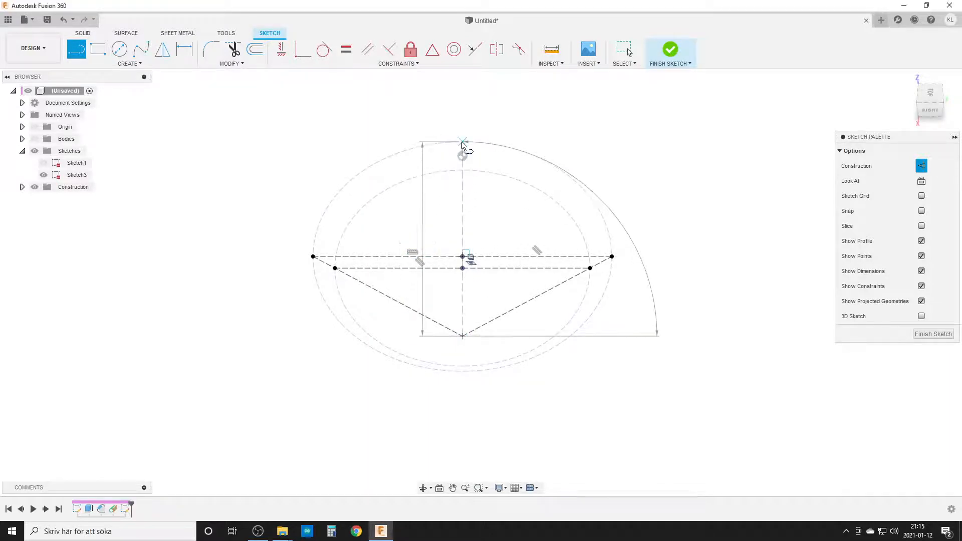
{"action": "double_click", "coordinate": [462, 144]}
{"action": "key", "text": "Escape"}
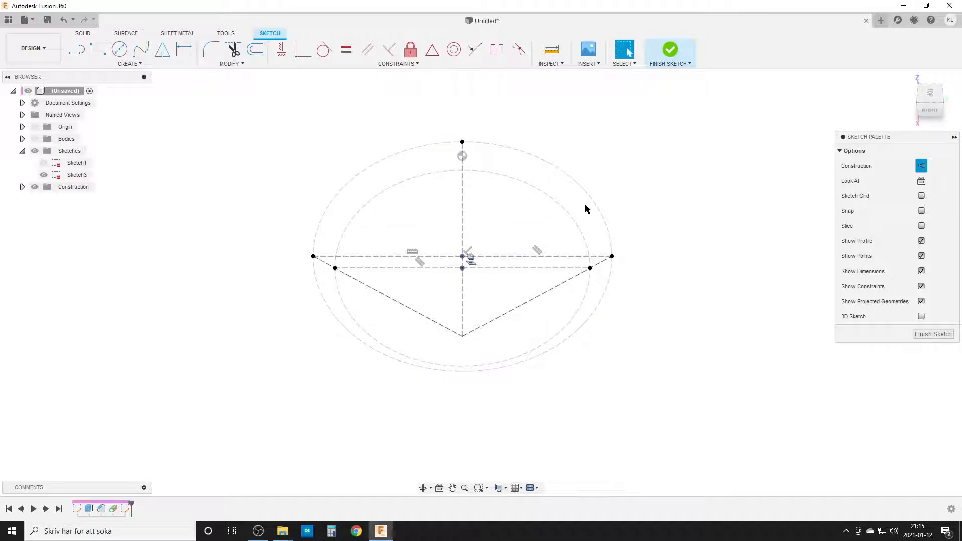
Sketch a construction Center Point Arc of about 73 mm radius, centred near the apex and passing above both projected circles.
{"action": "type", "text": "sa4rc"}
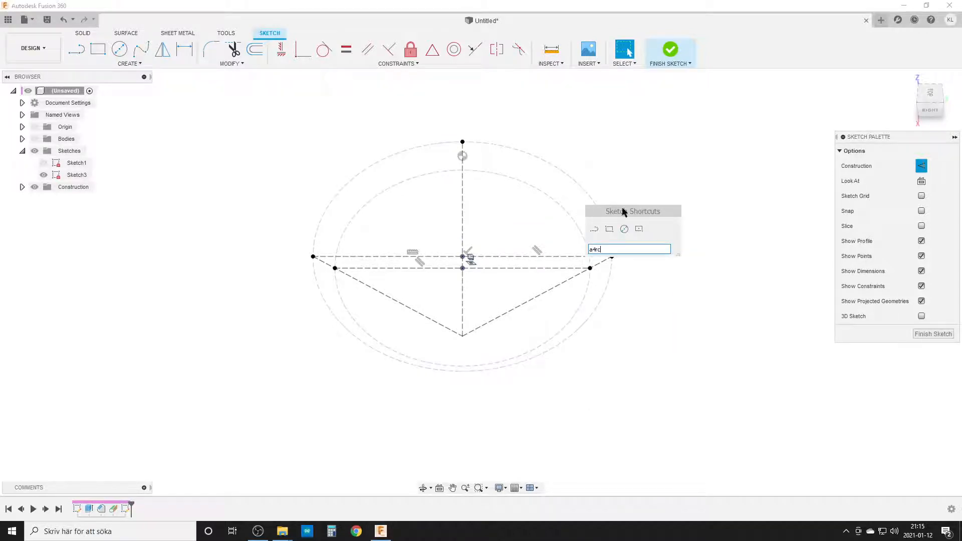
{"action": "key", "text": "BackSpace"}
{"action": "key", "text": "BackSpace"}
{"action": "key", "text": "BackSpace"}
{"action": "type", "text": "r"}
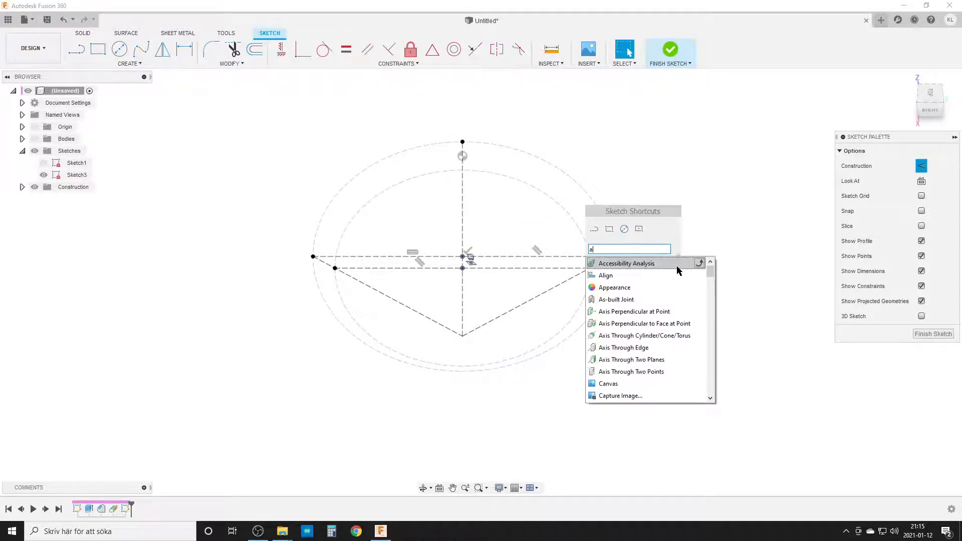
{"action": "type", "text": "c"}
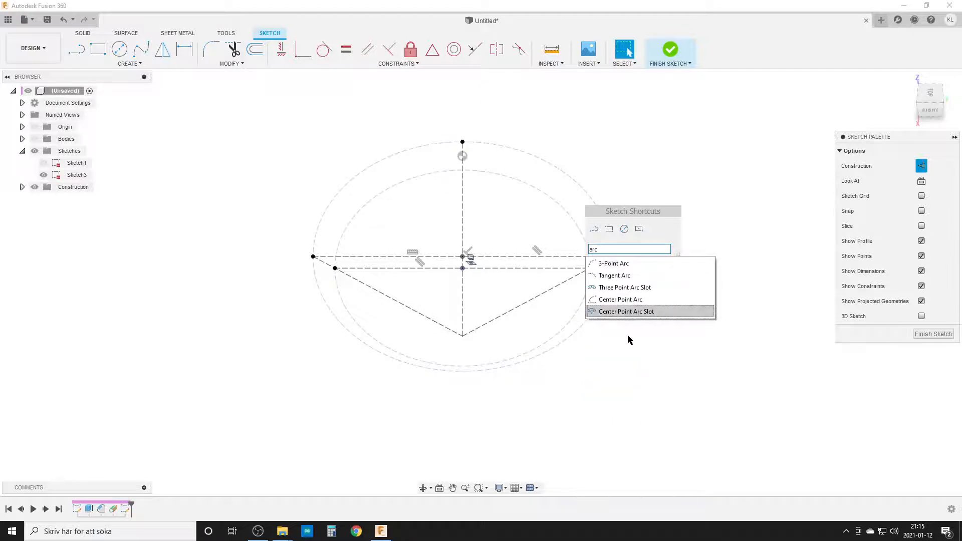
{"action": "left_click", "coordinate": [620, 300]}
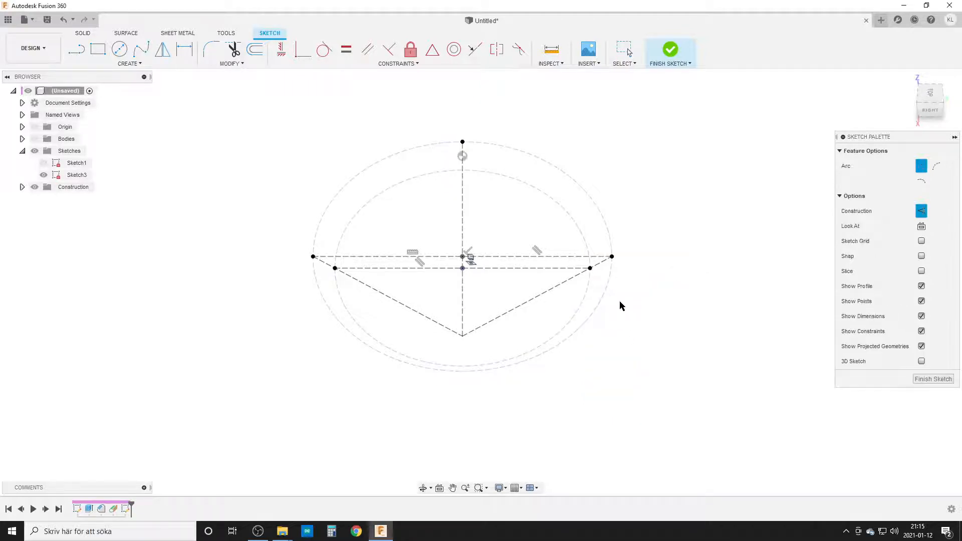
{"action": "left_click", "coordinate": [447, 345]}
{"action": "left_click", "coordinate": [250, 166]}
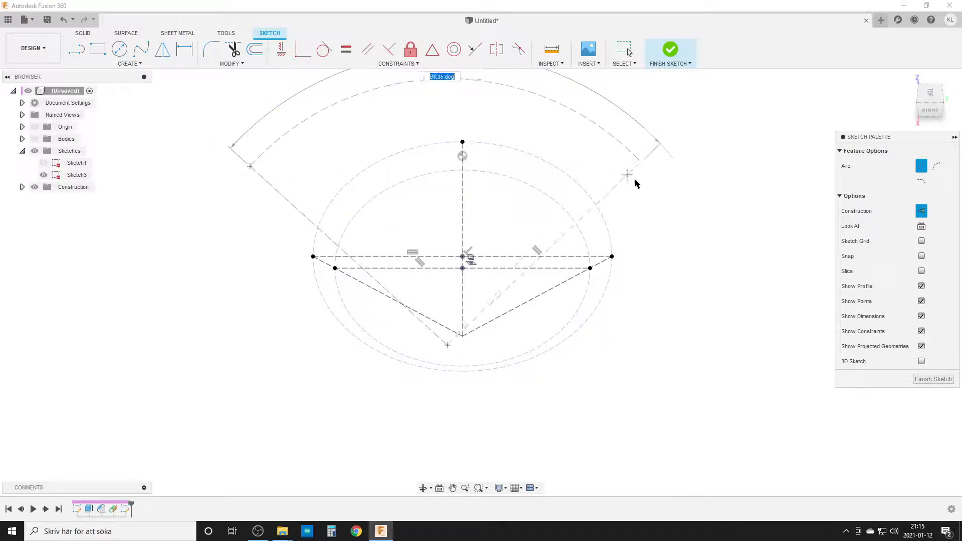
{"action": "left_click", "coordinate": [655, 207]}
{"action": "key", "text": "Escape"}
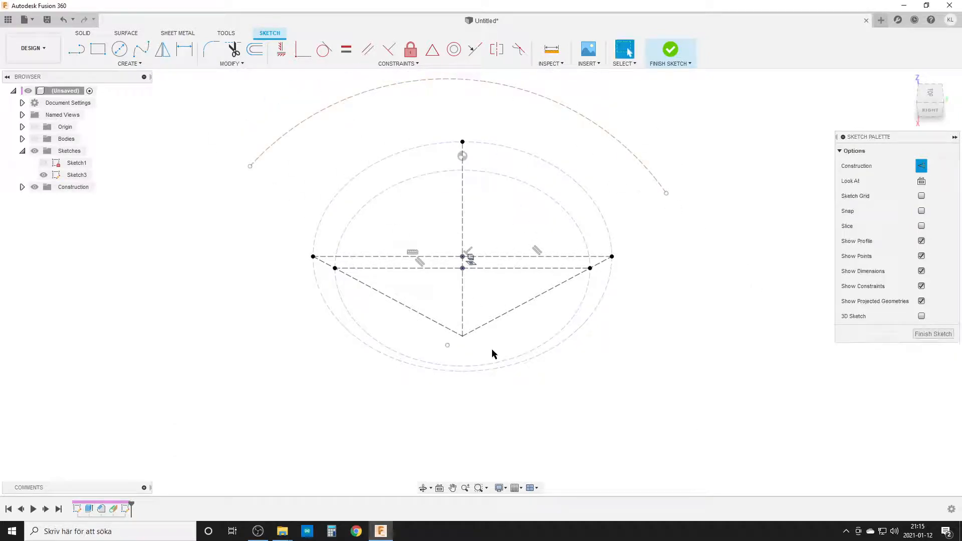
Apply a Midpoint constraint between the arc and the upper end of the vertical line.
{"action": "left_click", "coordinate": [432, 51]}
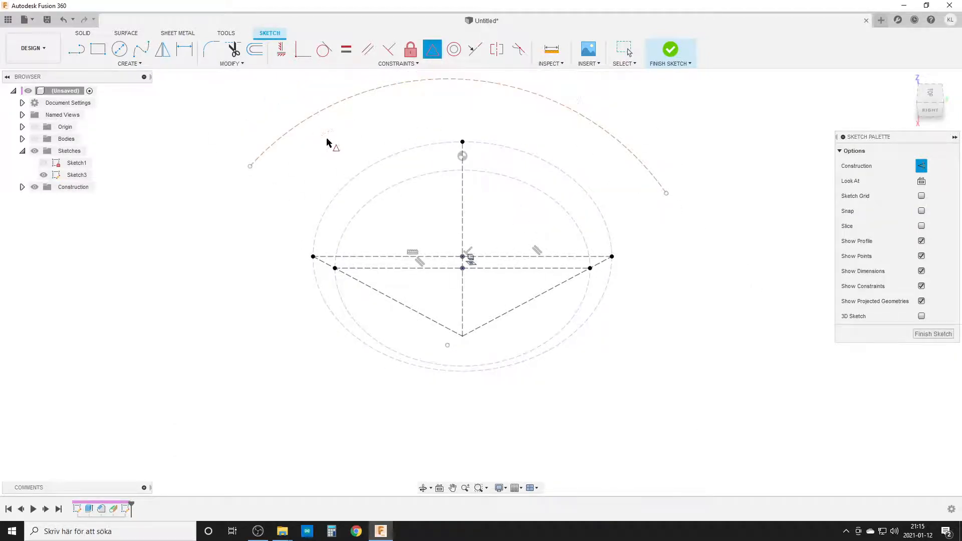
{"action": "left_click", "coordinate": [505, 88]}
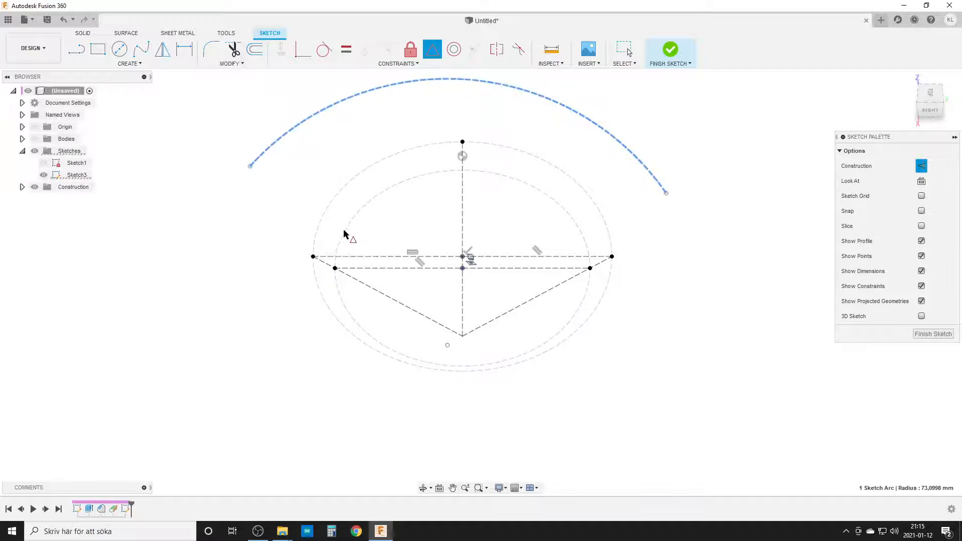
{"action": "left_click", "coordinate": [463, 142]}
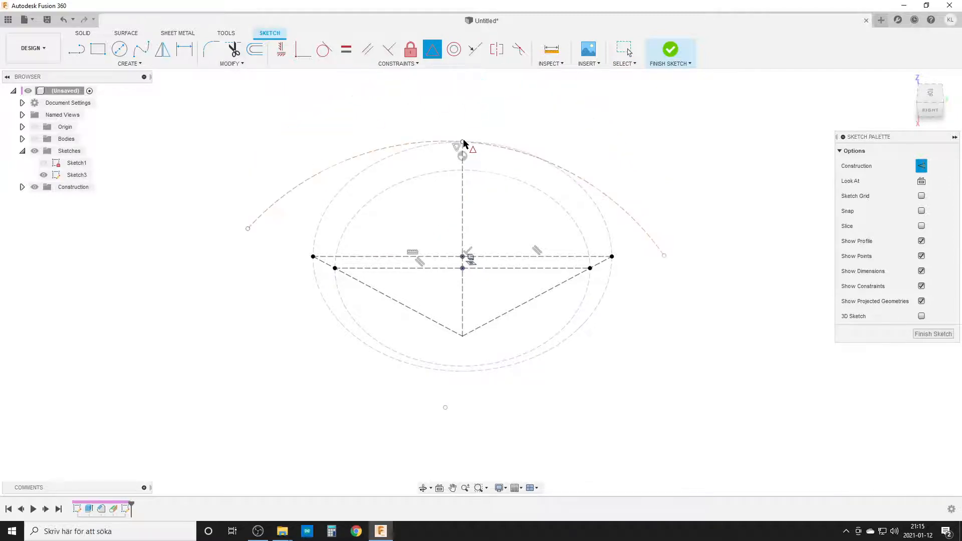
Make the arc's centre point coincident with the apex of the two sloping lines.
{"action": "left_click", "coordinate": [303, 49]}
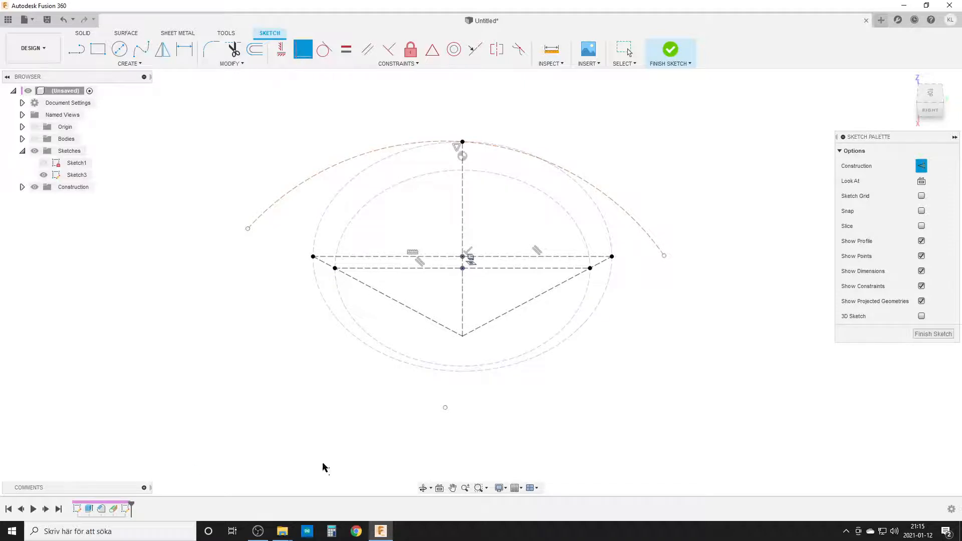
{"action": "left_click", "coordinate": [445, 407]}
{"action": "left_click", "coordinate": [462, 336]}
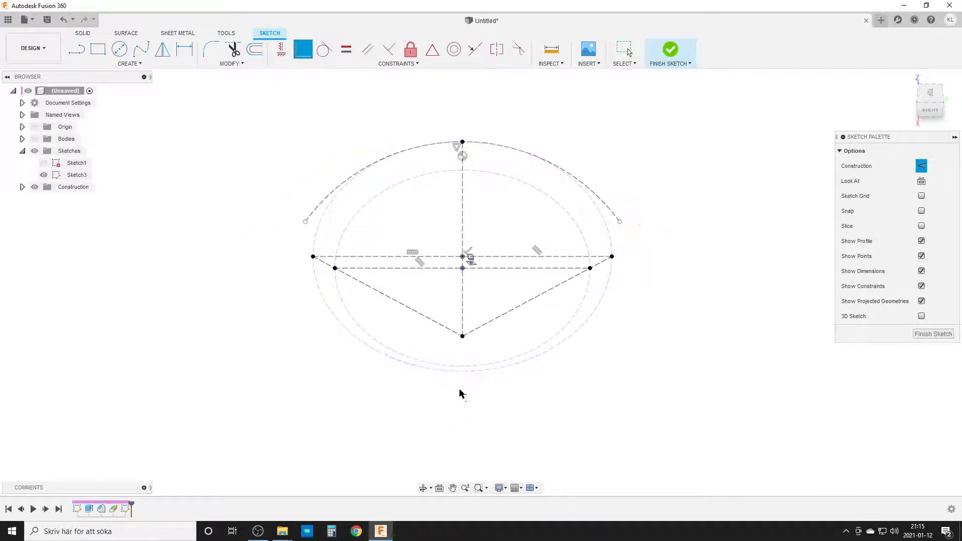
{"action": "key", "text": "Escape"}
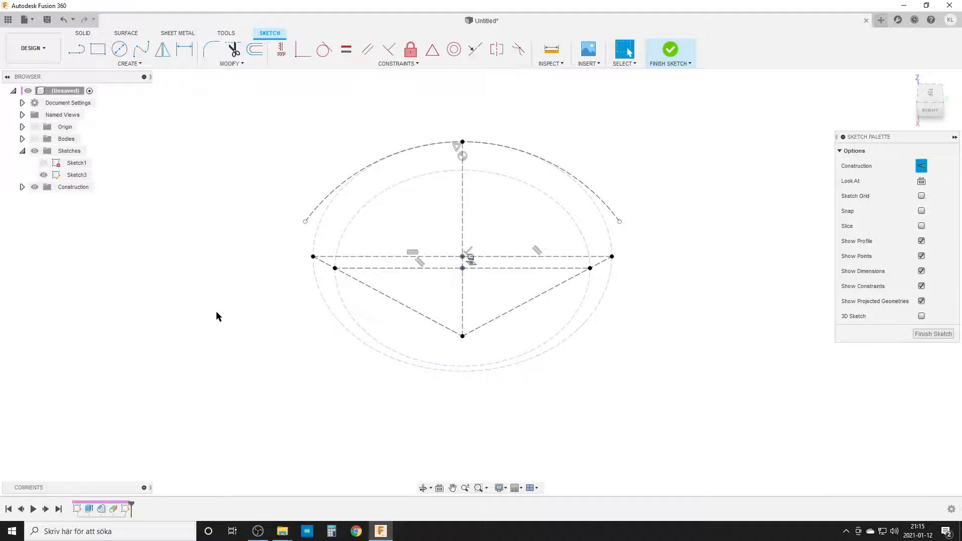
Extend the arc's left end down below the apex and make it coincident with the right sloping line's extension.
{"action": "left_click_drag", "start_coordinate": [307, 223], "coordinate": [302, 400]}
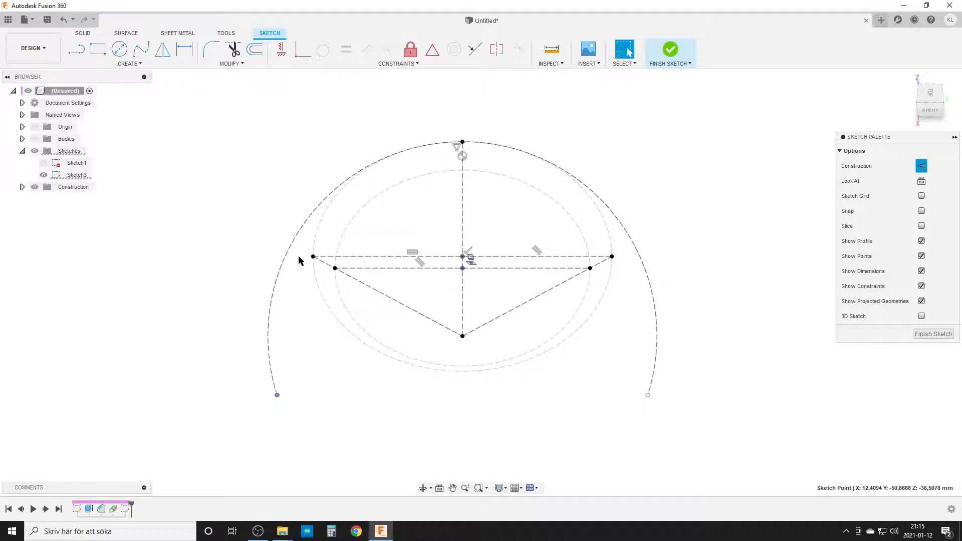
{"action": "left_click", "coordinate": [303, 49]}
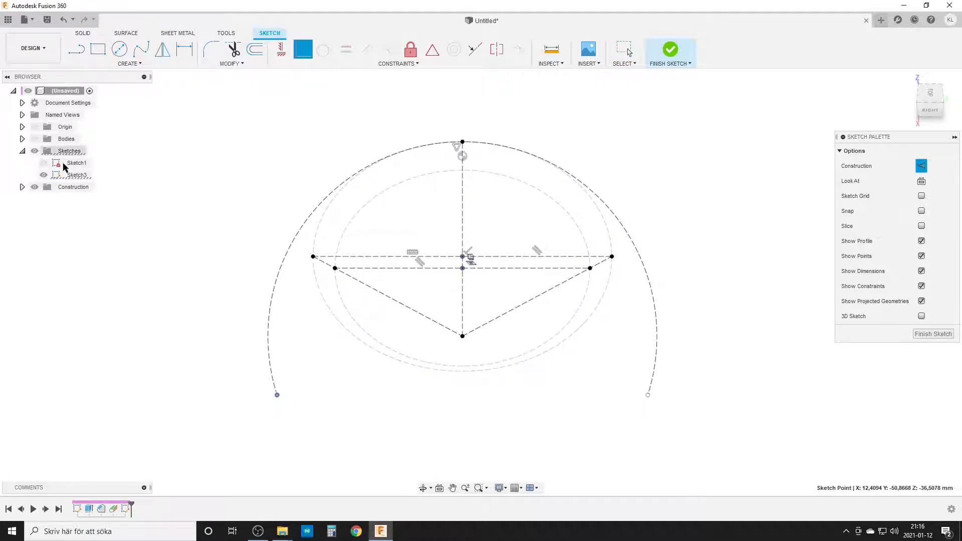
{"action": "left_click", "coordinate": [277, 399]}
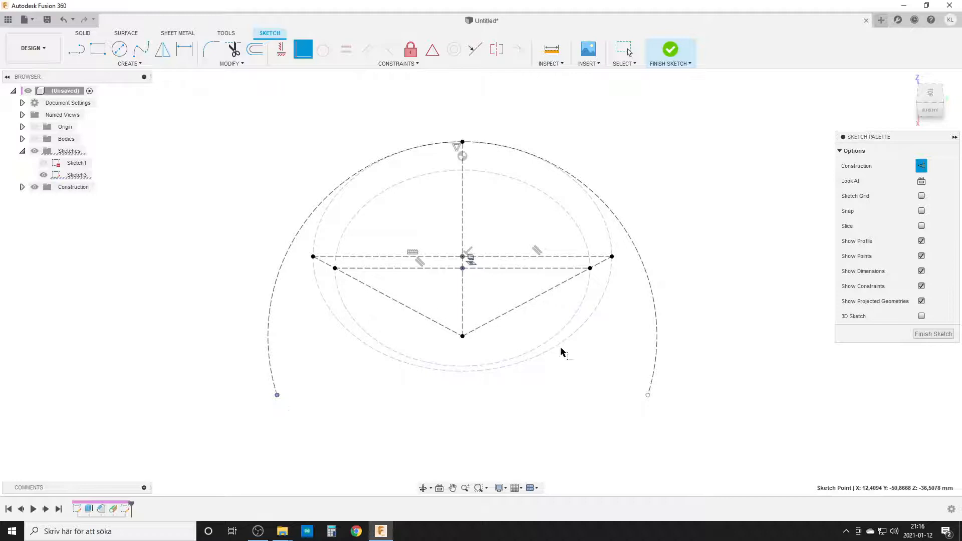
{"action": "left_click", "coordinate": [521, 311]}
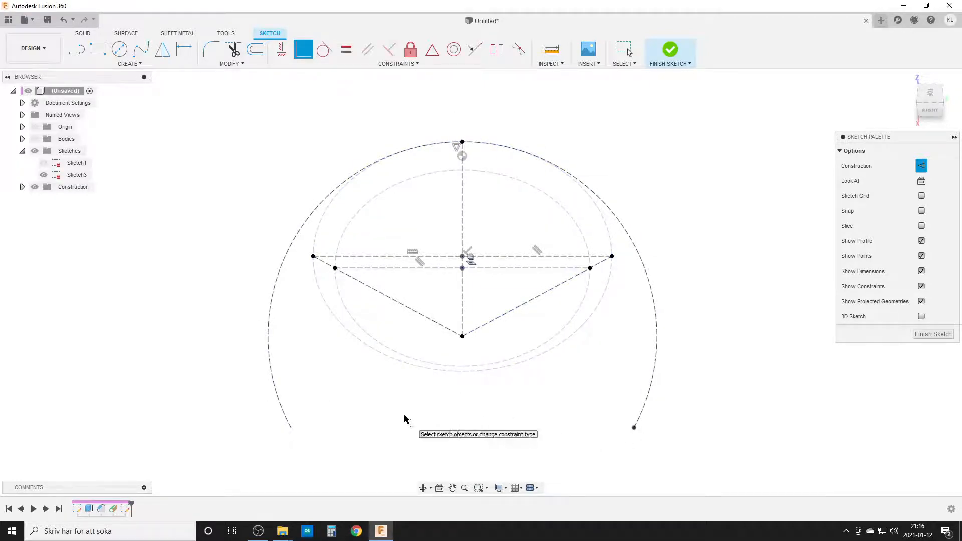
{"action": "key", "text": "Escape"}
{"action": "left_click", "coordinate": [635, 428]}
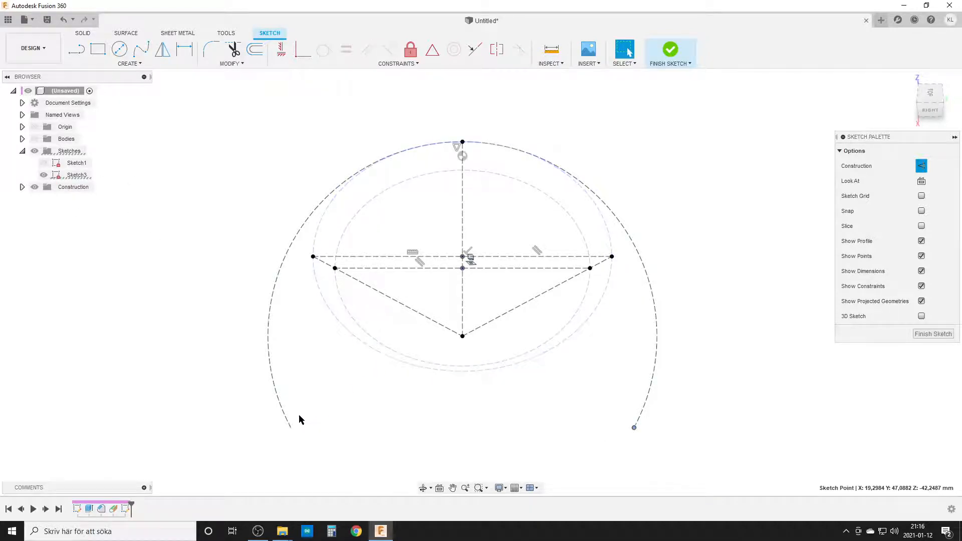
Offset the large construction arc inward by 6.5 mm and move the offset dimension outside the arcs.
{"action": "middle_click_drag", "start_coordinate": [369, 379], "coordinate": [359, 351]}
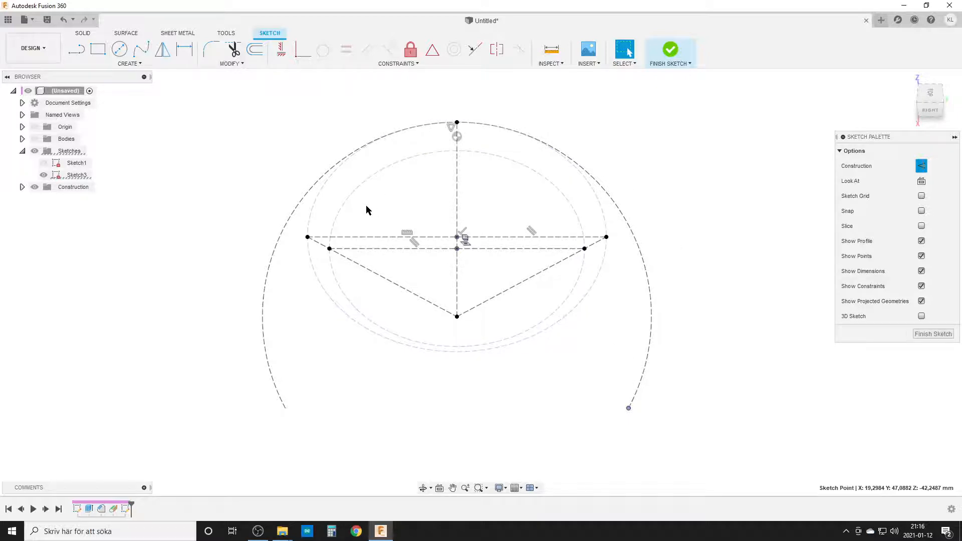
{"action": "key", "text": "s"}
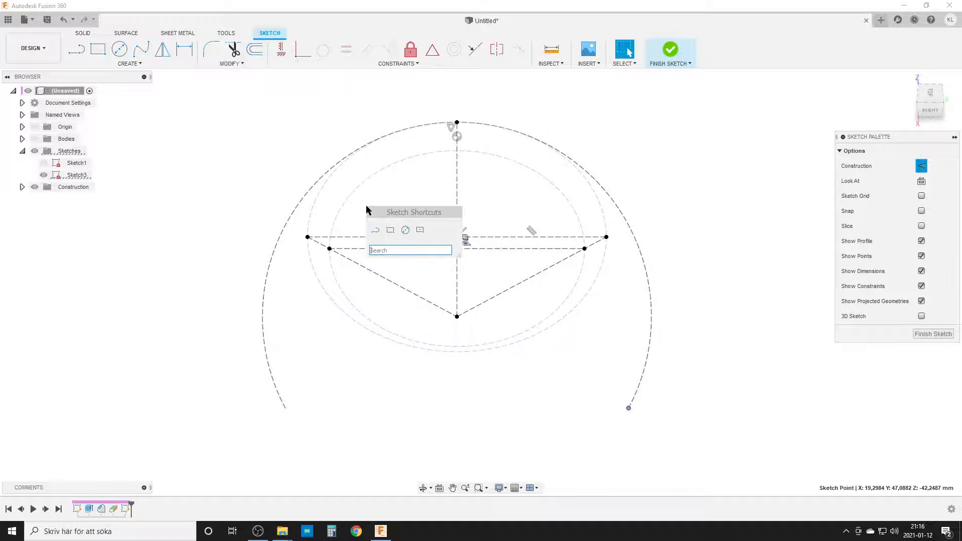
{"action": "type", "text": "off"}
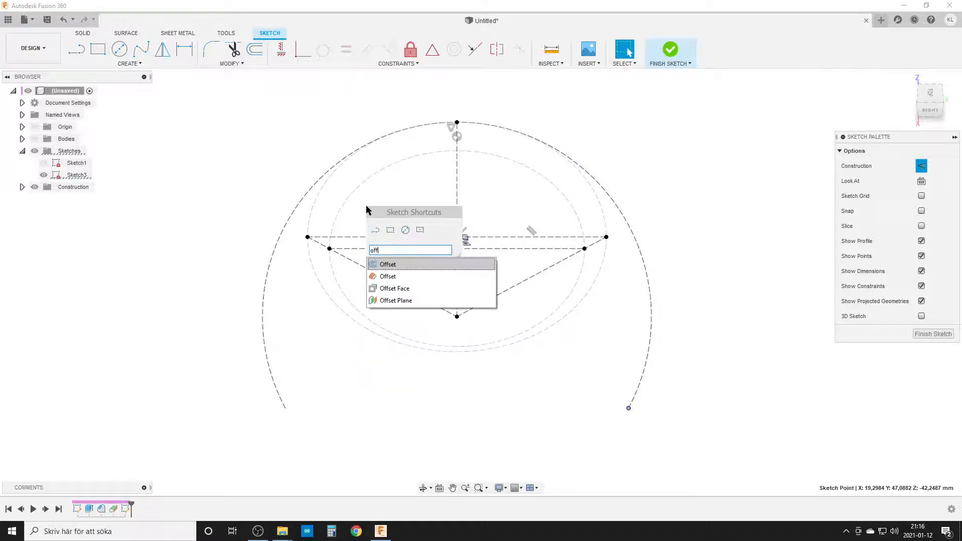
{"action": "left_click", "coordinate": [388, 264]}
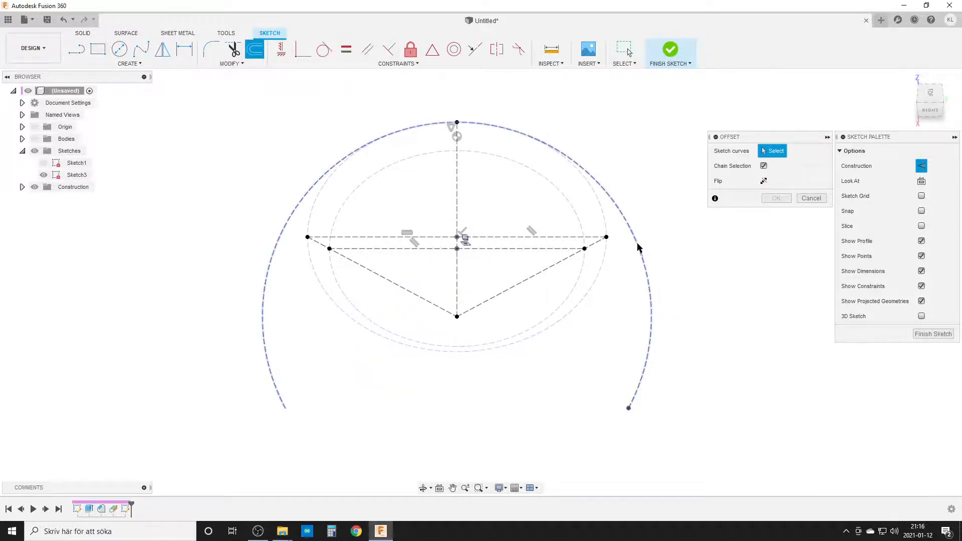
{"action": "left_click", "coordinate": [641, 243]}
{"action": "left_click_drag", "start_coordinate": [640, 240], "coordinate": [615, 251]}
{"action": "left_click", "coordinate": [763, 196]}
{"action": "left_click", "coordinate": [764, 196]}
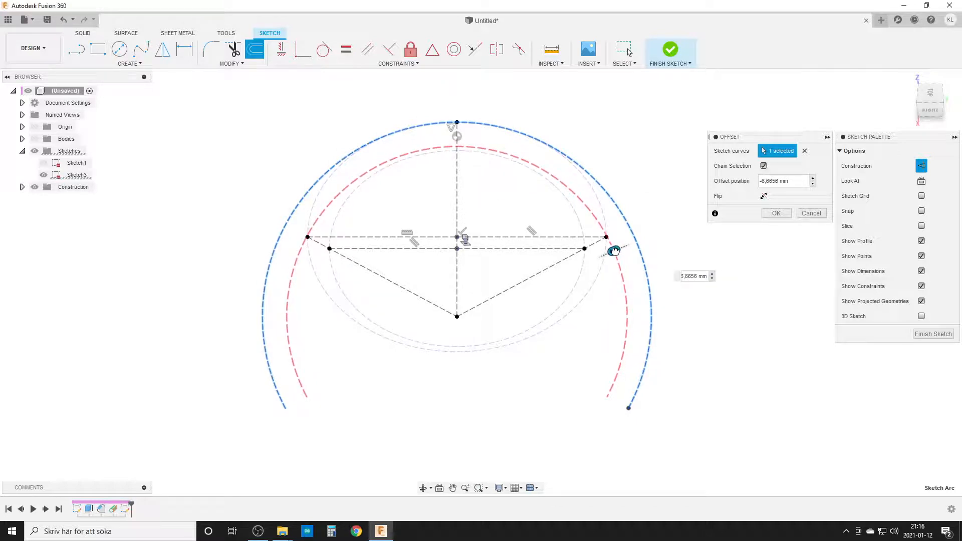
{"action": "left_click", "coordinate": [795, 182]}
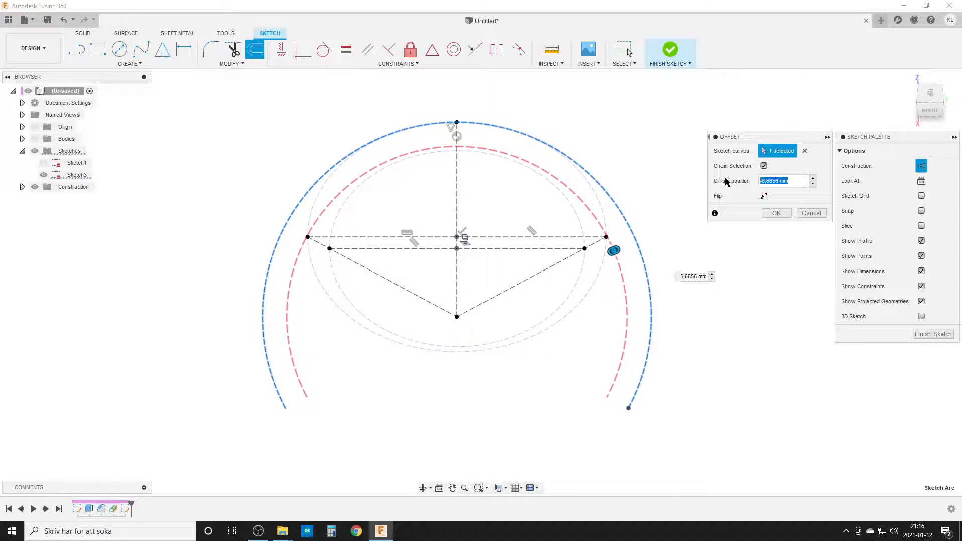
{"action": "type", "text": "-6,5"}
{"action": "key", "text": "Return"}
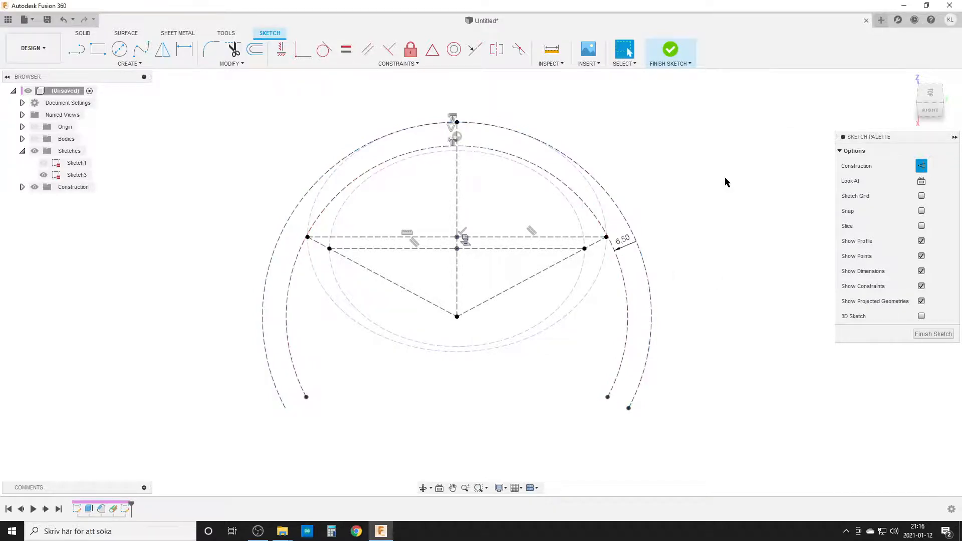
{"action": "left_click_drag", "start_coordinate": [624, 240], "coordinate": [677, 213]}
Create Text on Path along the inner offset arc, reading "Hello World - Like this video".
{"action": "left_click", "coordinate": [572, 194]}
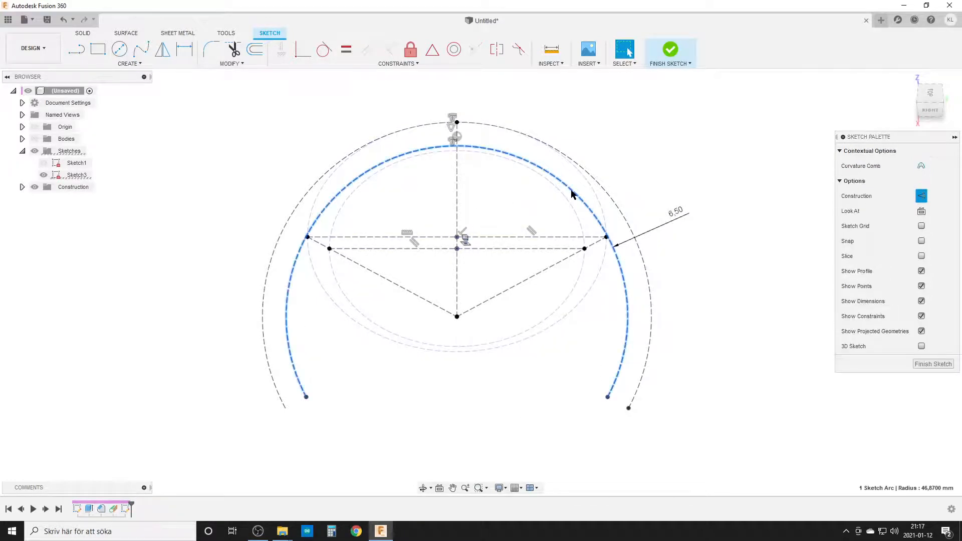
{"action": "right_click", "coordinate": [571, 193]}
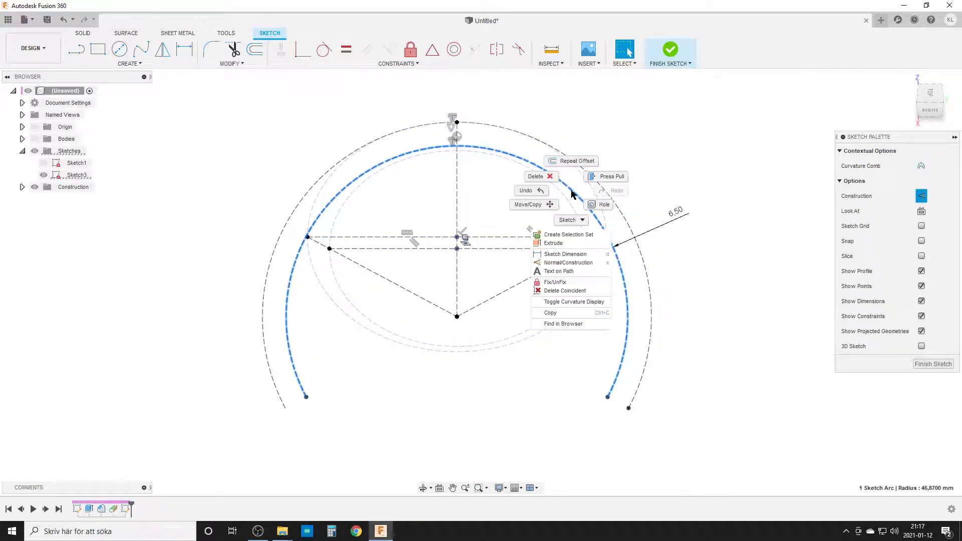
{"action": "left_click", "coordinate": [579, 275]}
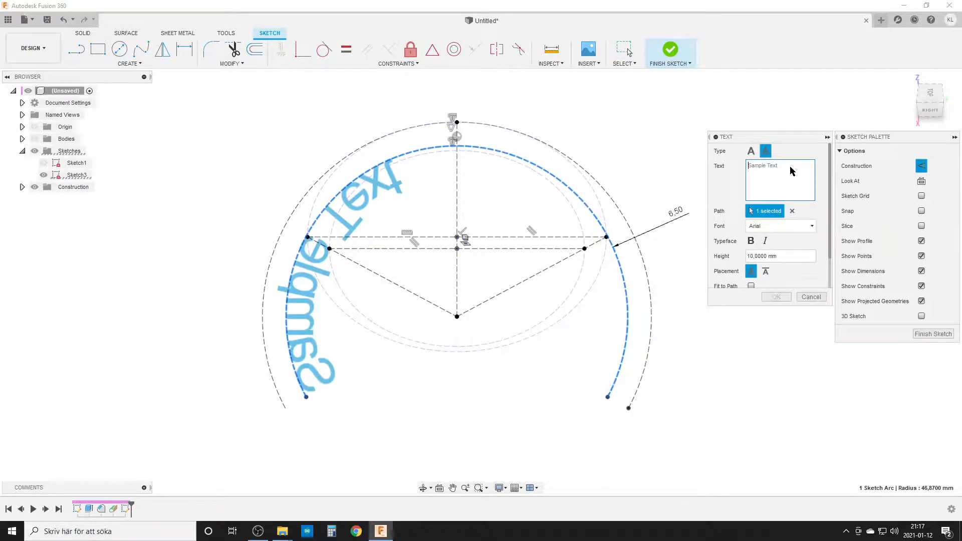
{"action": "type", "text": "Hello"}
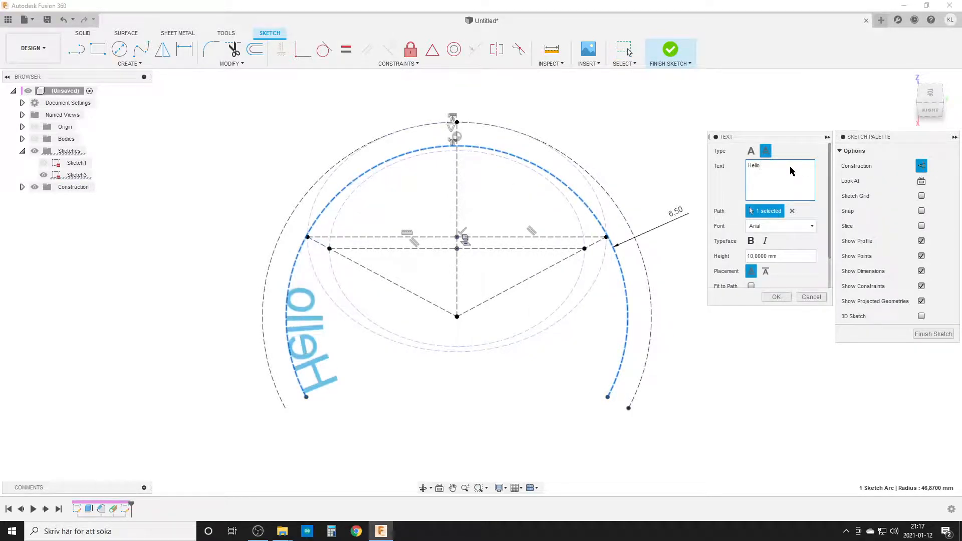
{"action": "type", "text": " Wo"}
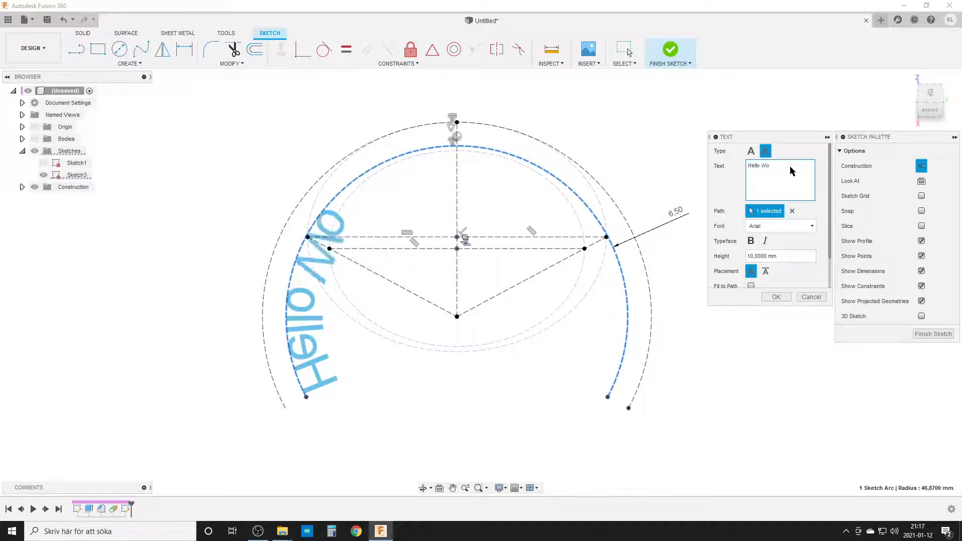
{"action": "type", "text": "rld"}
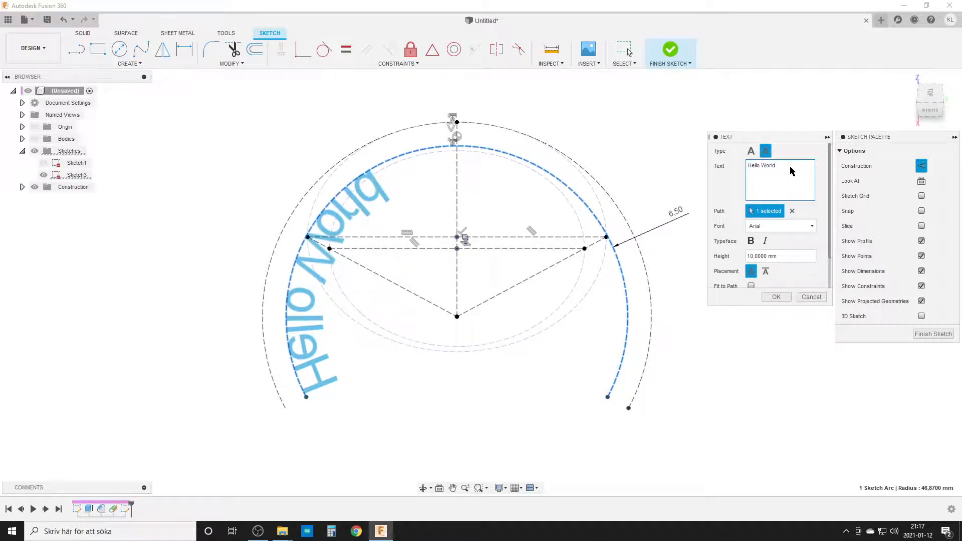
{"action": "type", "text": " - Like this video"}
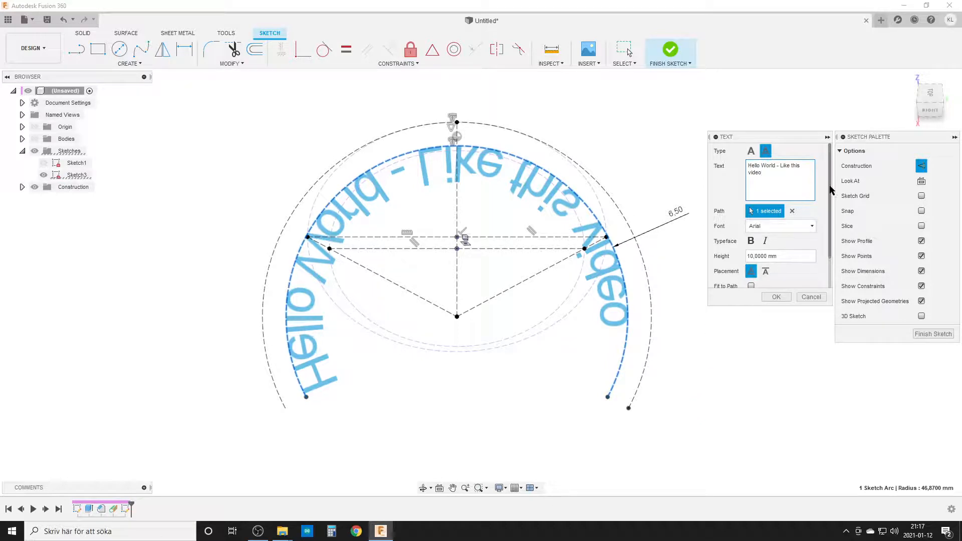
Flip the path text to read correctly, place it on the arc's outer side, set its height to 4.5 mm and centre it.
{"action": "scroll", "coordinate": [830, 189], "scroll_direction": "down", "scroll_amount": 2}
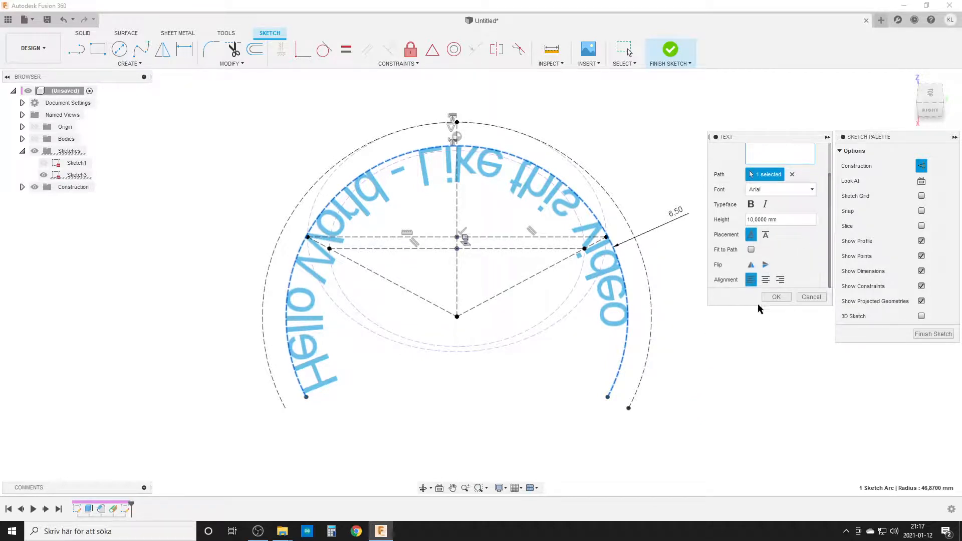
{"action": "left_click", "coordinate": [763, 266]}
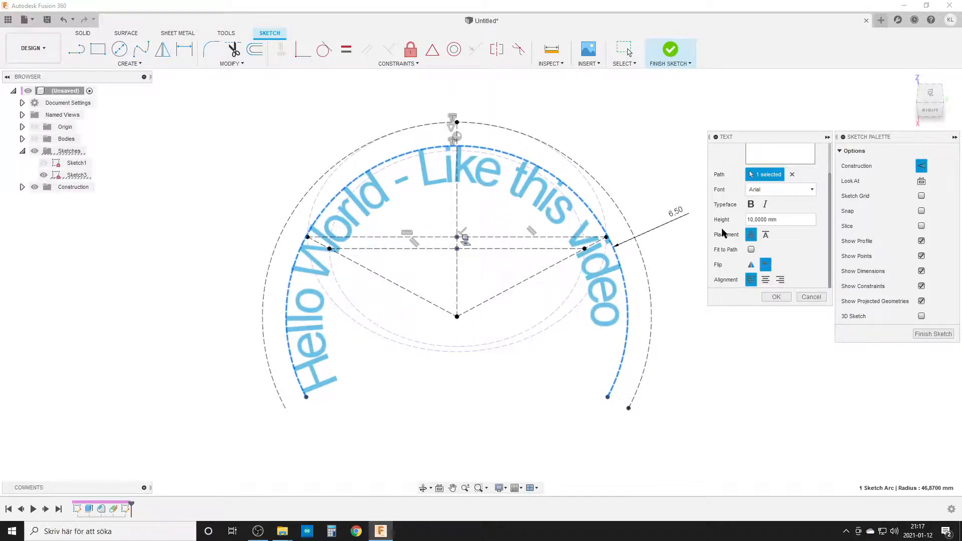
{"action": "left_click", "coordinate": [766, 235]}
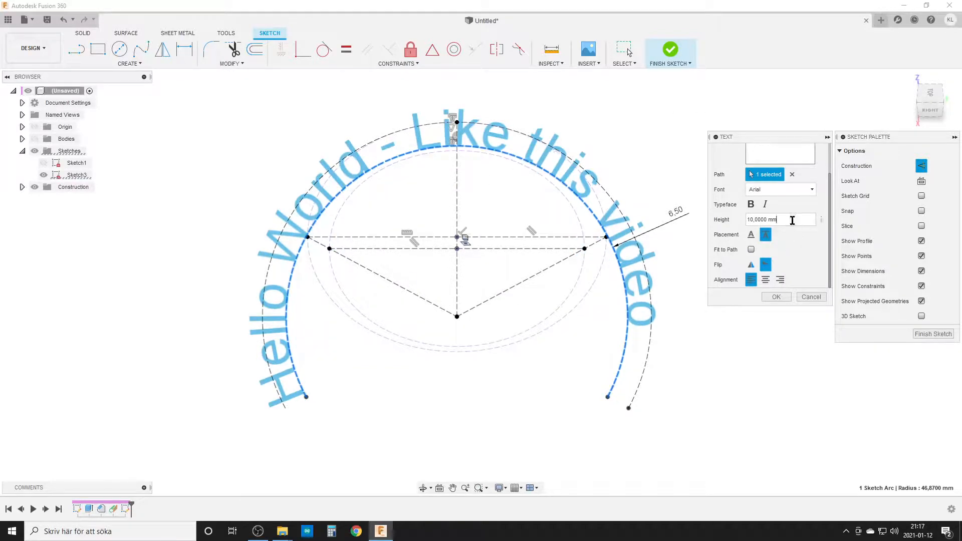
{"action": "left_click_drag", "start_coordinate": [793, 221], "coordinate": [723, 223]}
{"action": "type", "text": "4,5"}
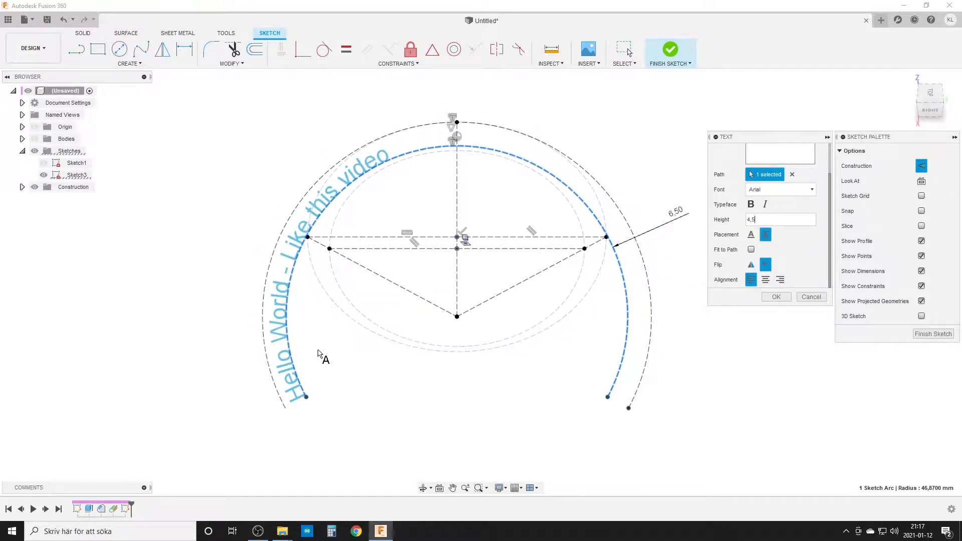
{"action": "left_click", "coordinate": [766, 282]}
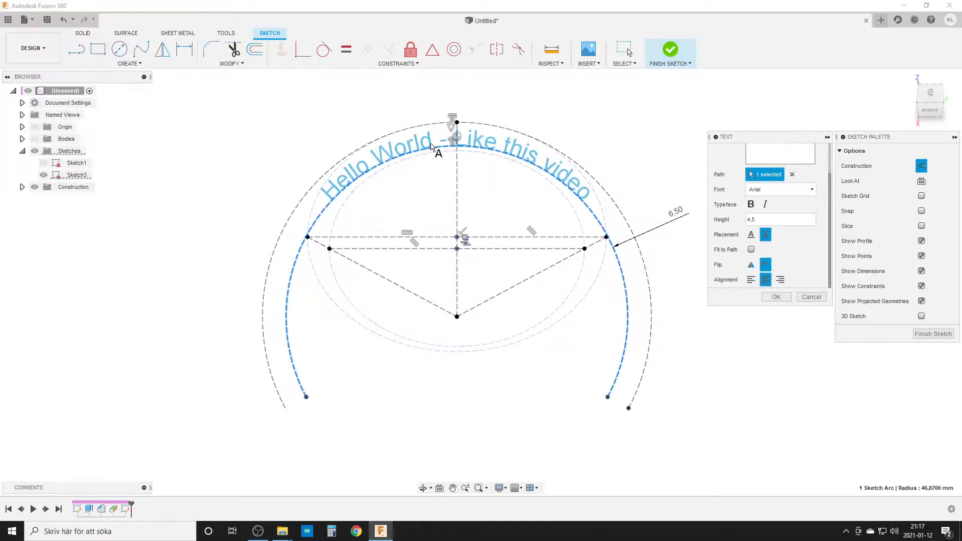
Extend the path text with a hyphen and the author's full name, and accept the text.
{"action": "scroll", "coordinate": [432, 146], "scroll_direction": "up", "scroll_amount": 4}
{"action": "scroll", "coordinate": [432, 146], "scroll_direction": "down", "scroll_amount": 5}
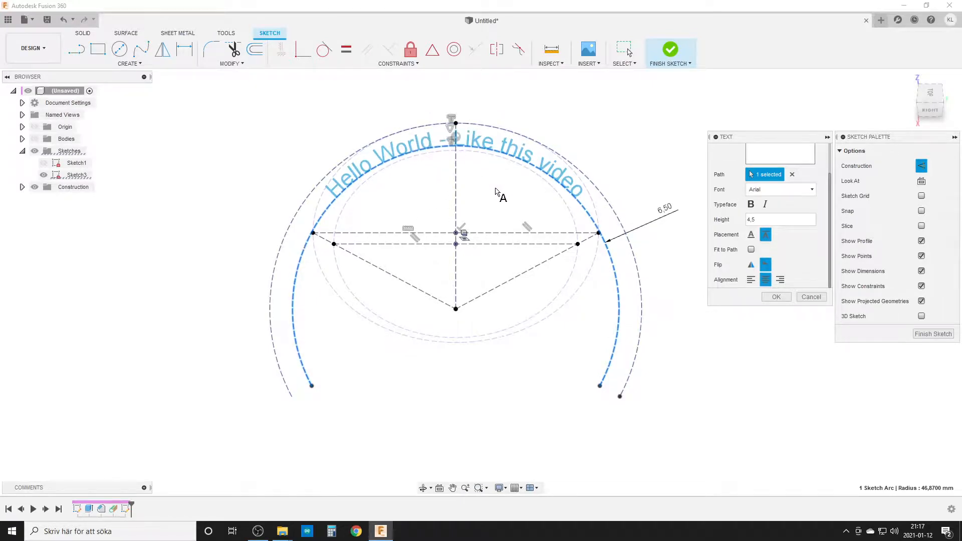
{"action": "scroll", "coordinate": [498, 194], "scroll_direction": "up", "scroll_amount": 5}
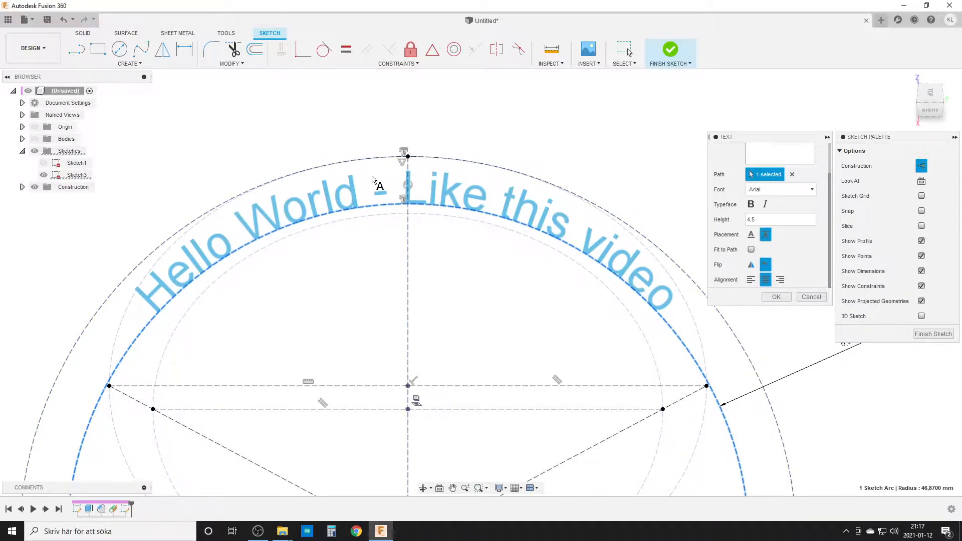
{"action": "scroll", "coordinate": [454, 236], "scroll_direction": "down", "scroll_amount": 2}
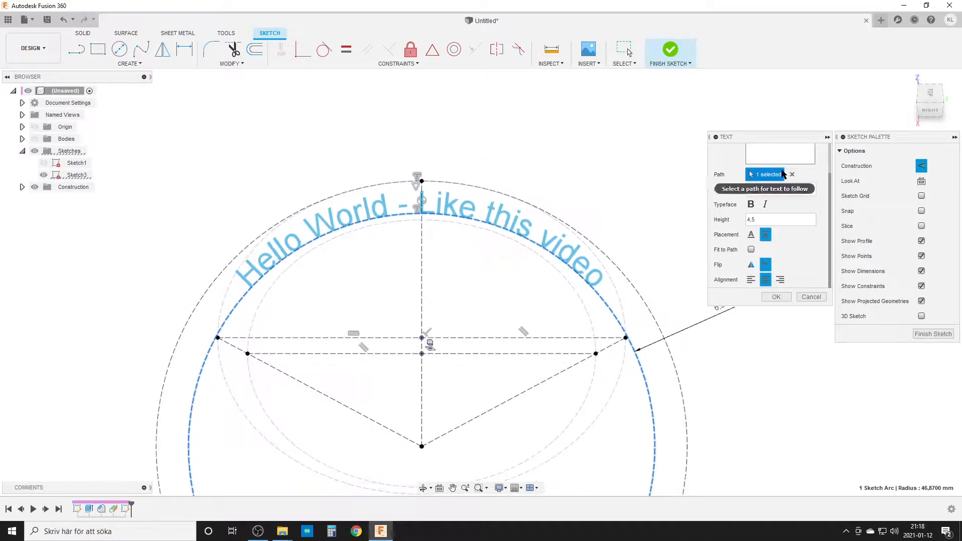
{"action": "scroll", "coordinate": [788, 182], "scroll_direction": "up", "scroll_amount": 2}
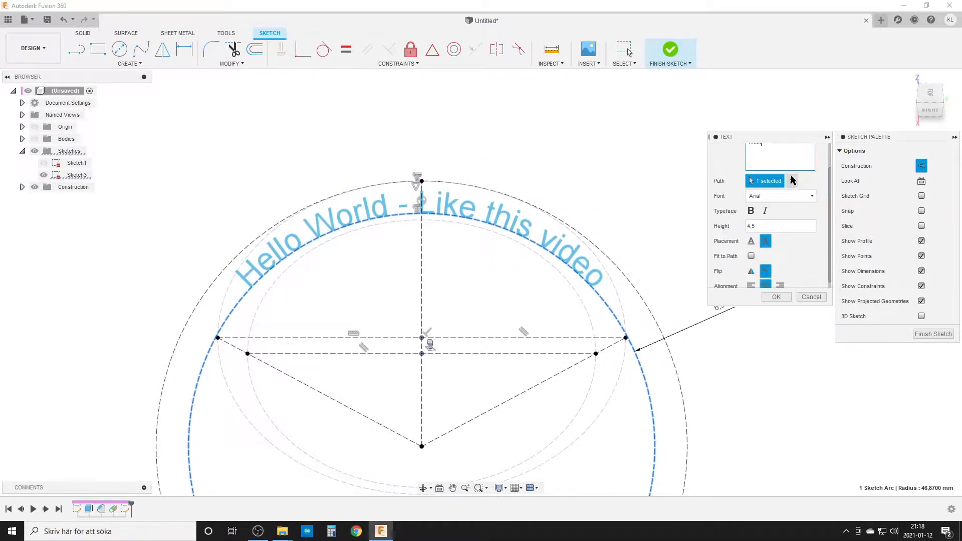
{"action": "type", "text": "- Kri"}
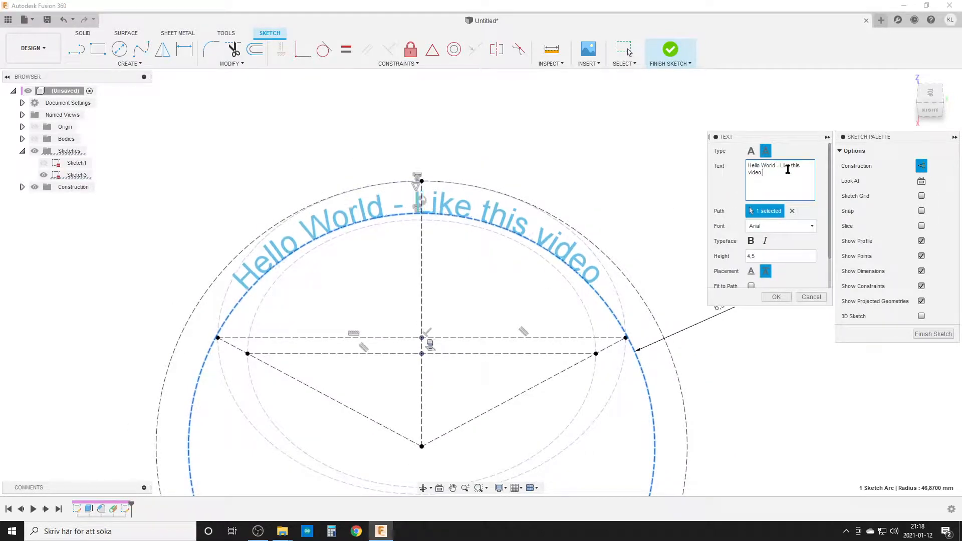
{"action": "type", "text": "sti"}
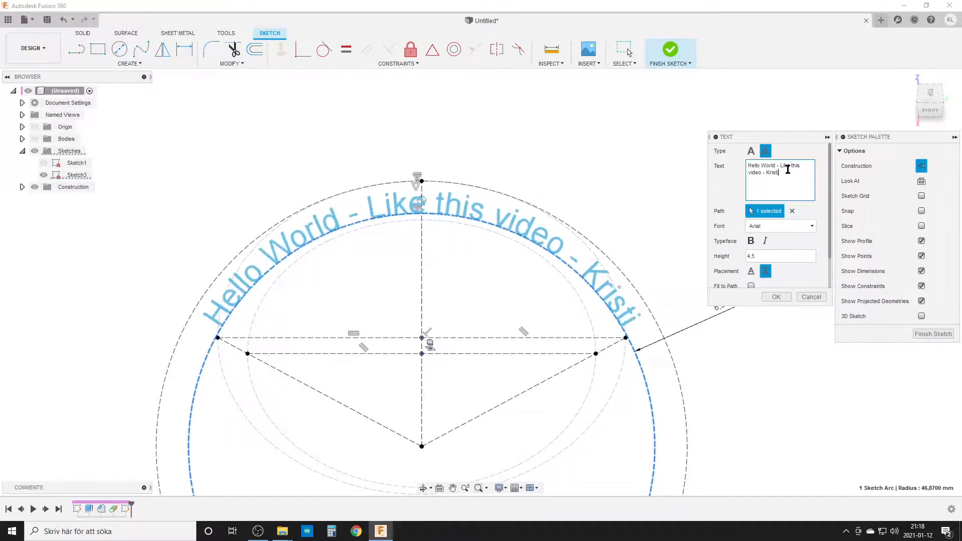
{"action": "type", "text": "an Laholm"}
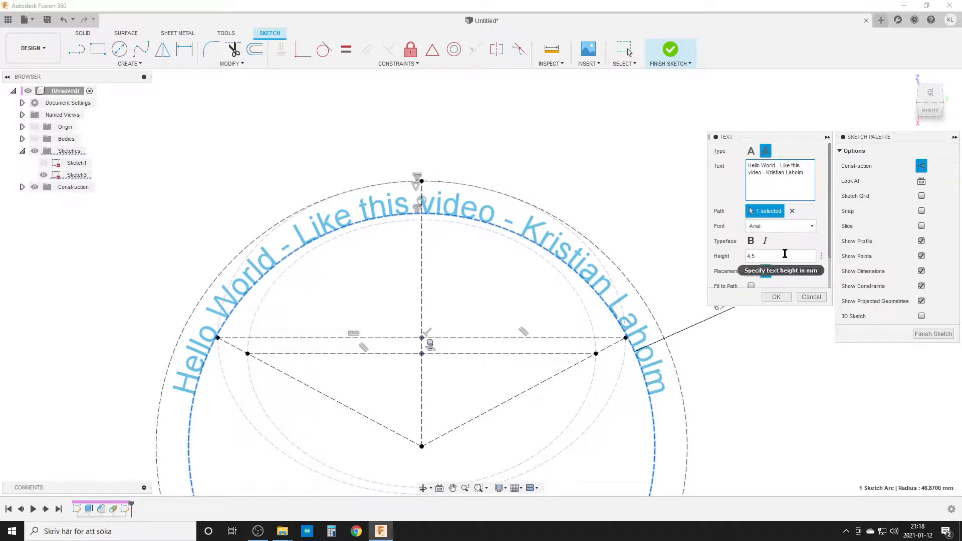
{"action": "left_click", "coordinate": [777, 298]}
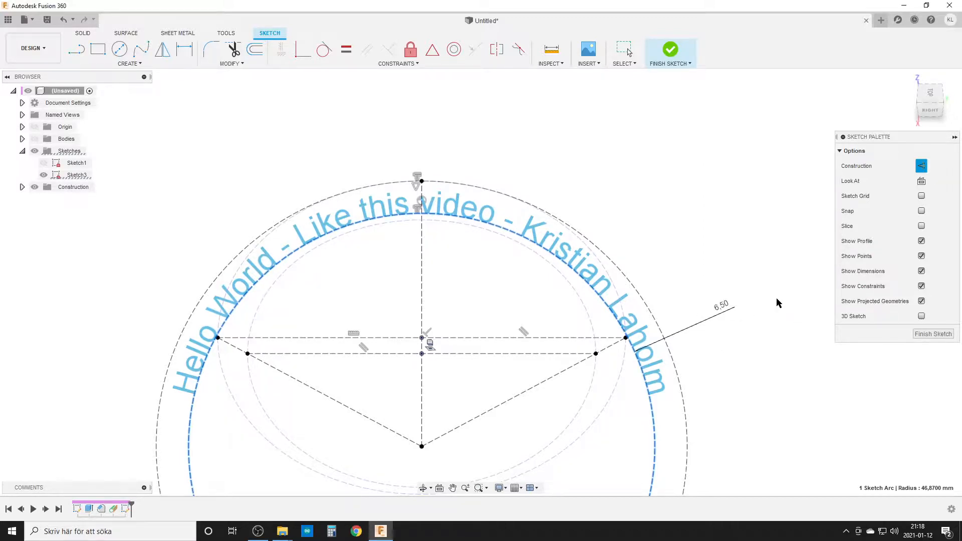
Finish the sketch and show the ring body again.
{"action": "left_click", "coordinate": [929, 337]}
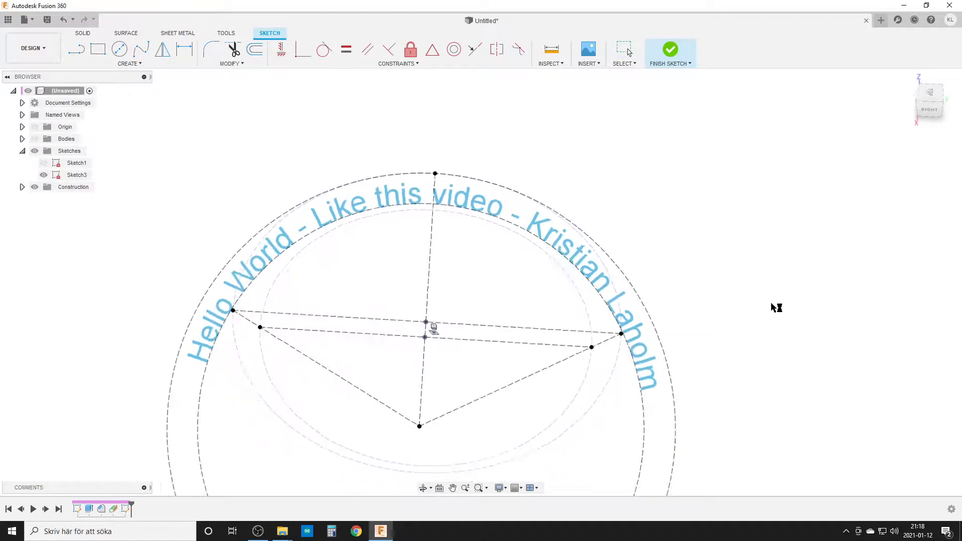
{"action": "left_click", "coordinate": [35, 139]}
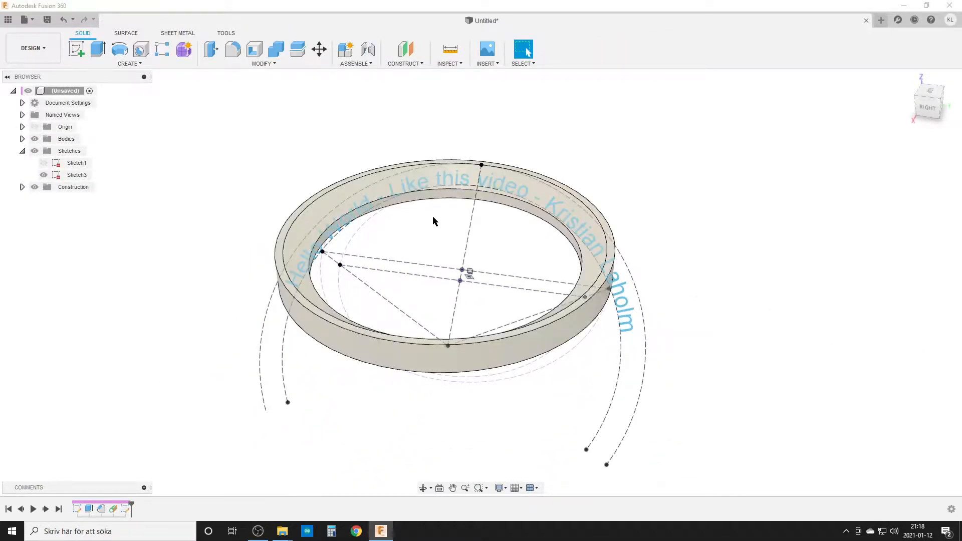
Emboss the sketch text 1 mm raised onto the ring's conical chamfer face and hide Sketch3.
{"action": "type", "text": "semb"}
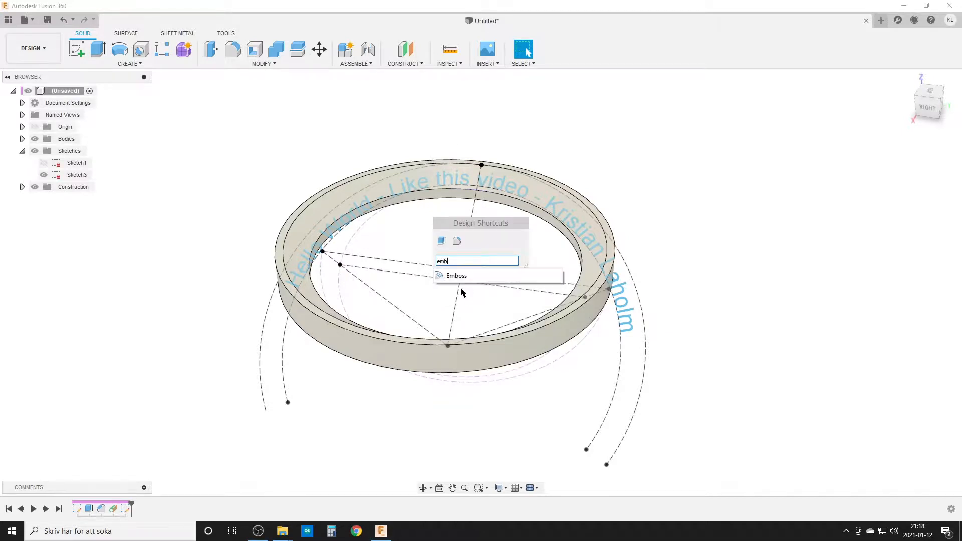
{"action": "left_click", "coordinate": [461, 276]}
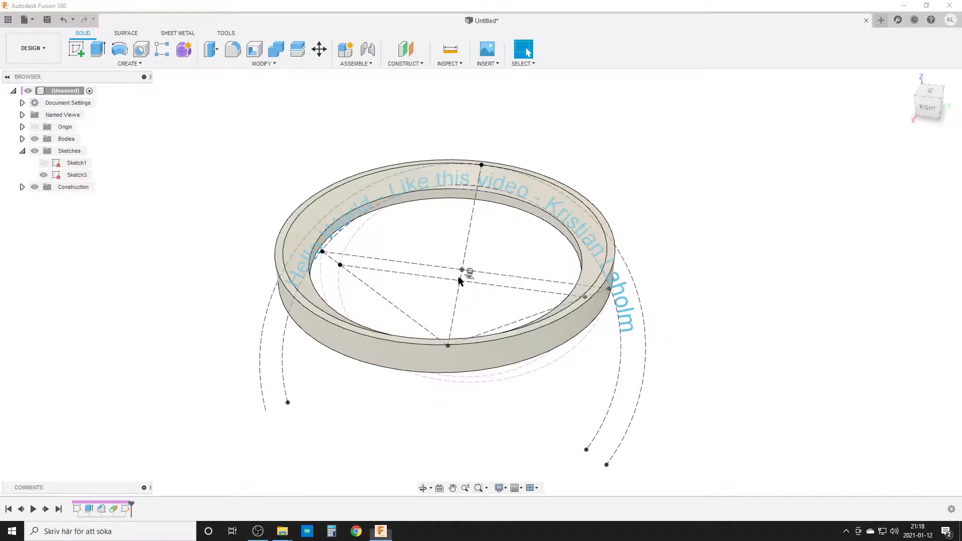
{"action": "left_click", "coordinate": [630, 313]}
{"action": "left_click", "coordinate": [896, 167]}
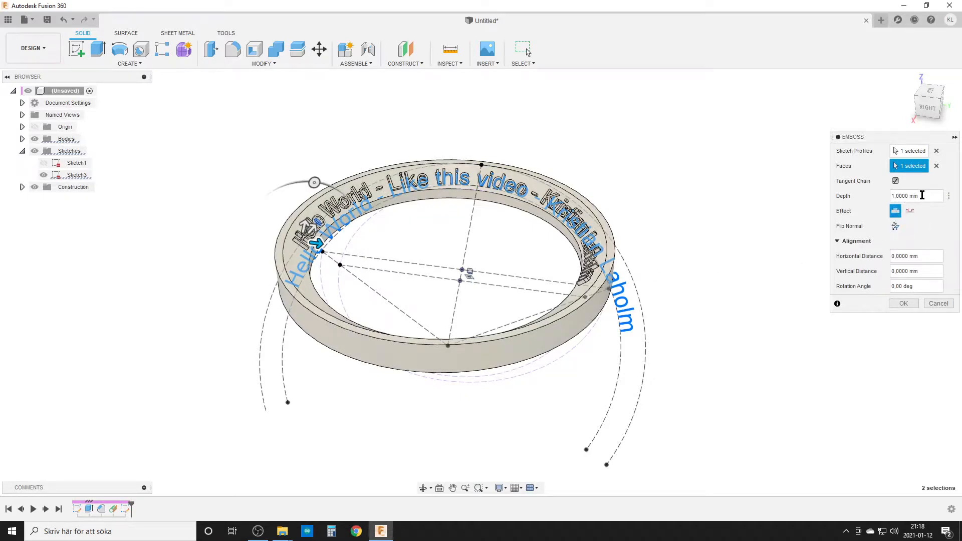
{"action": "left_click", "coordinate": [909, 305]}
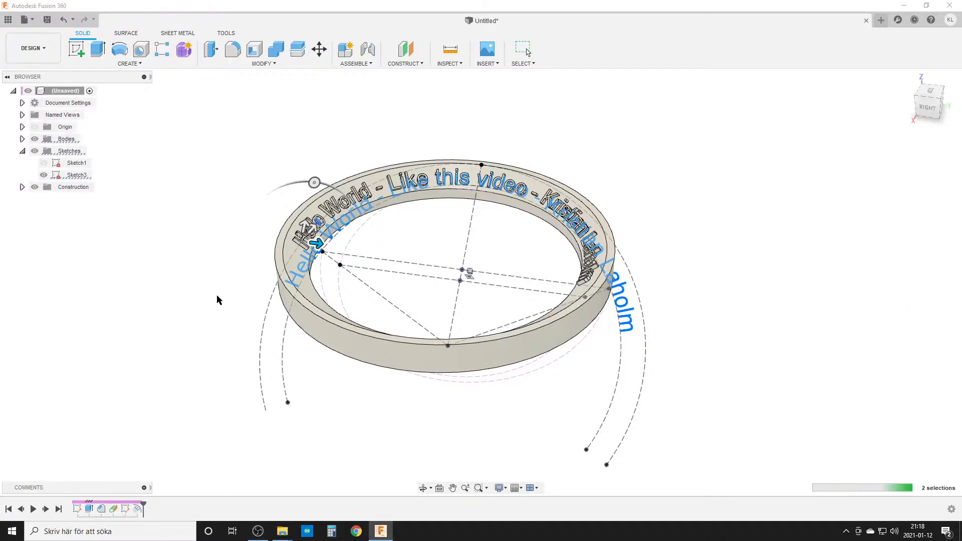
{"action": "left_click", "coordinate": [70, 175]}
{"action": "left_click", "coordinate": [44, 175]}
Examine the embossed lettering around the ring's chamfer from directly above and from several angles.
{"action": "scroll", "coordinate": [293, 255], "scroll_direction": "up", "scroll_amount": 3}
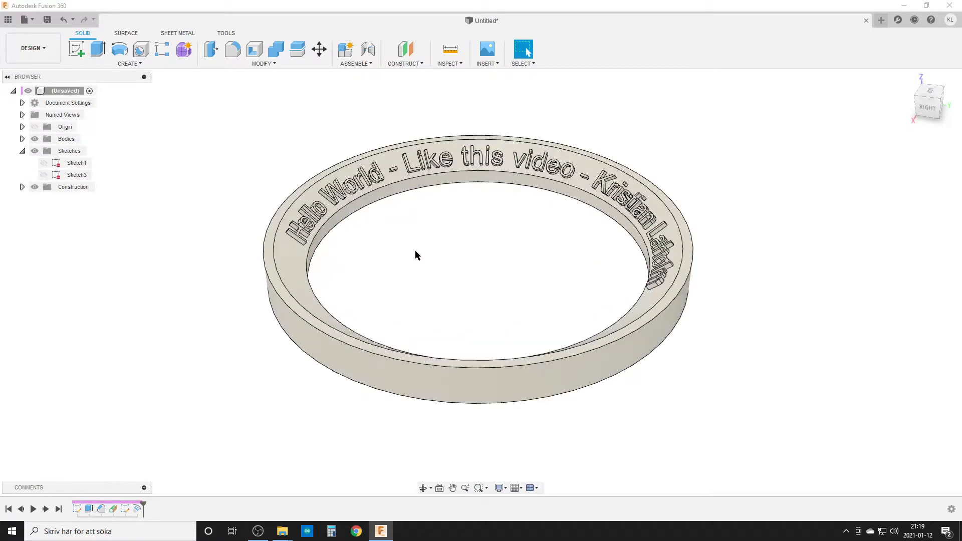
{"action": "left_click", "coordinate": [932, 96]}
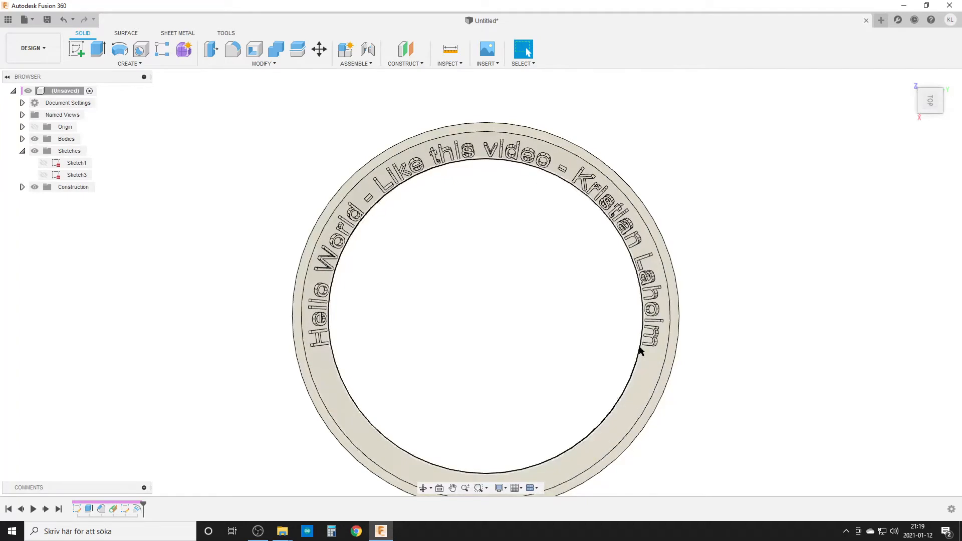
{"action": "middle_click_drag", "start_coordinate": [512, 353], "coordinate": [499, 315], "text": "shift"}
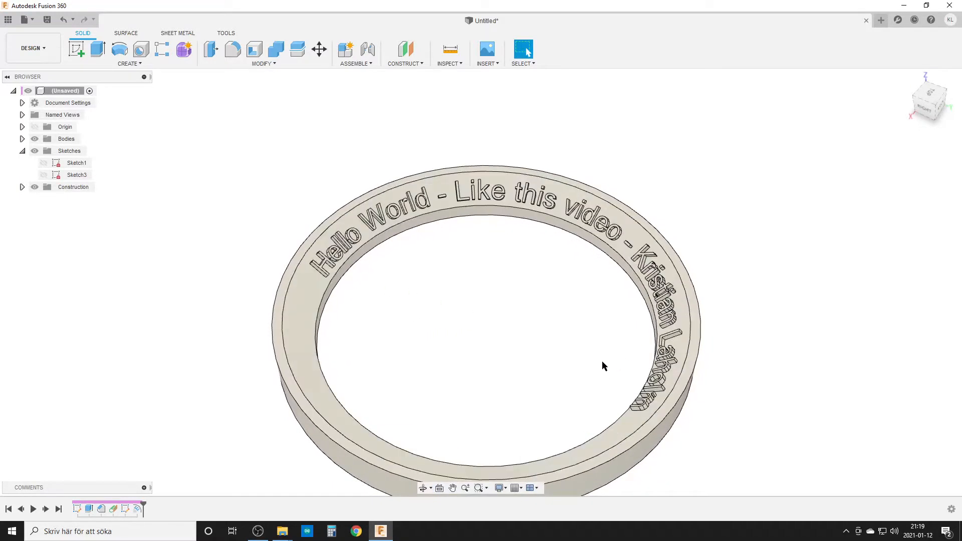
{"action": "middle_click_drag", "start_coordinate": [603, 365], "coordinate": [506, 244], "text": "shift"}
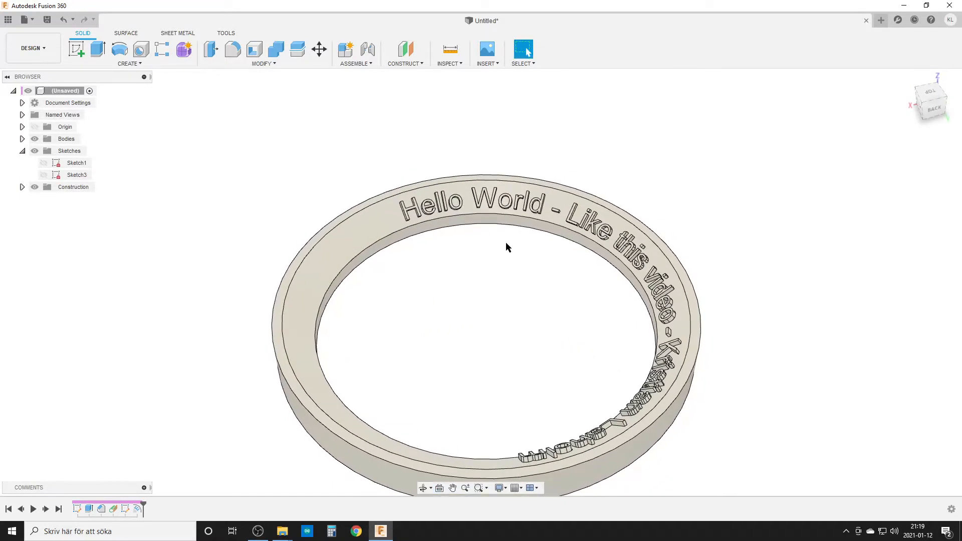
{"action": "middle_click_drag", "start_coordinate": [479, 323], "coordinate": [562, 327], "text": "shift"}
{"action": "middle_click_drag", "start_coordinate": [508, 299], "coordinate": [495, 337], "text": "shift"}
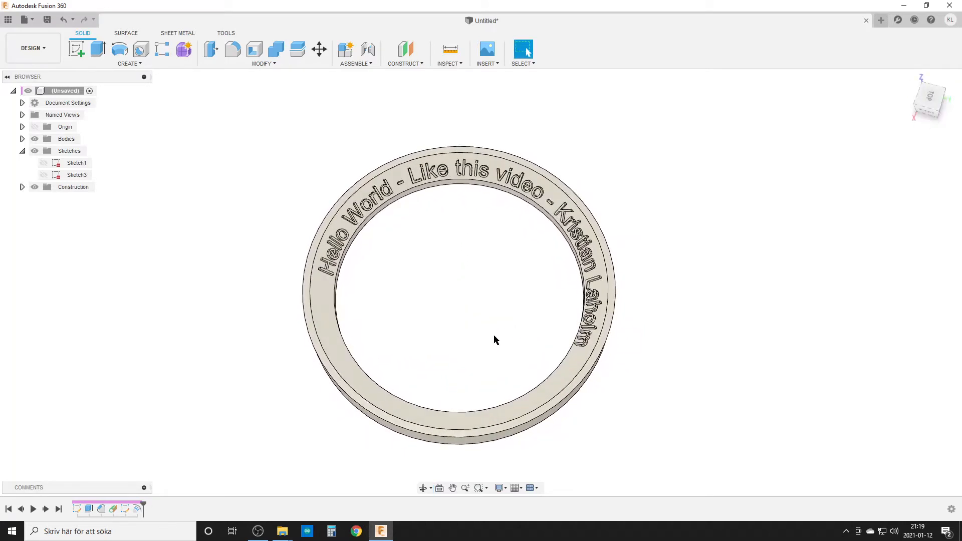